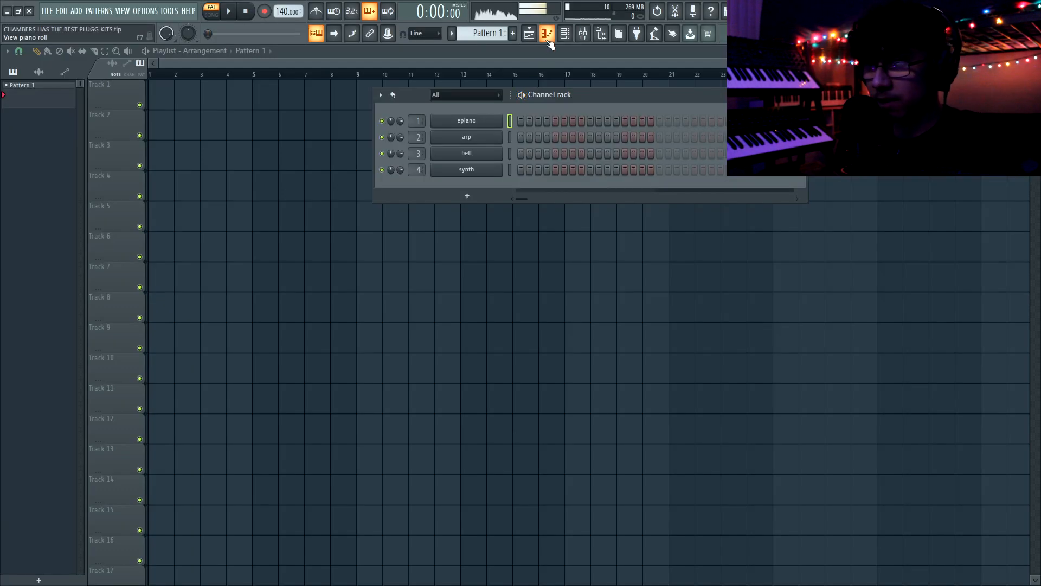
- Open the epiano channel's piano roll and set the project tempo to 127 BPM with the metronome on
left_click(548, 41)
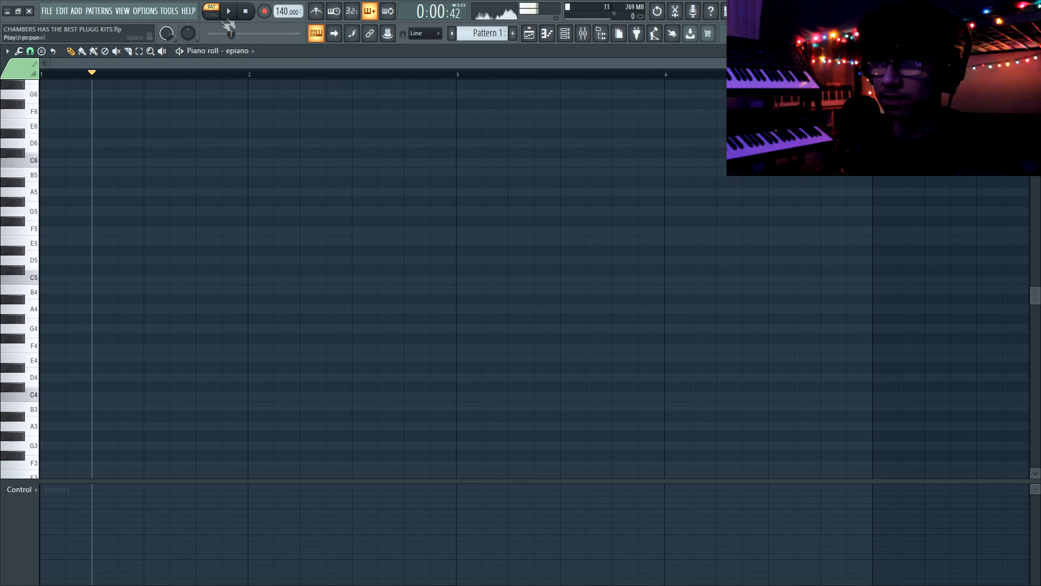
left_click_drag(290, 17, 289, 33)
key("space")
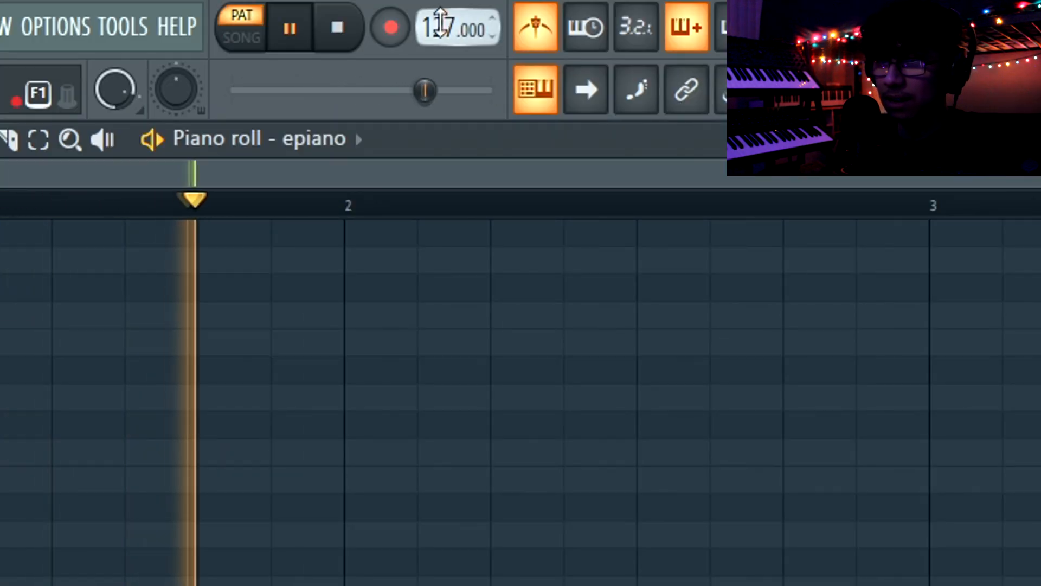
key("space")
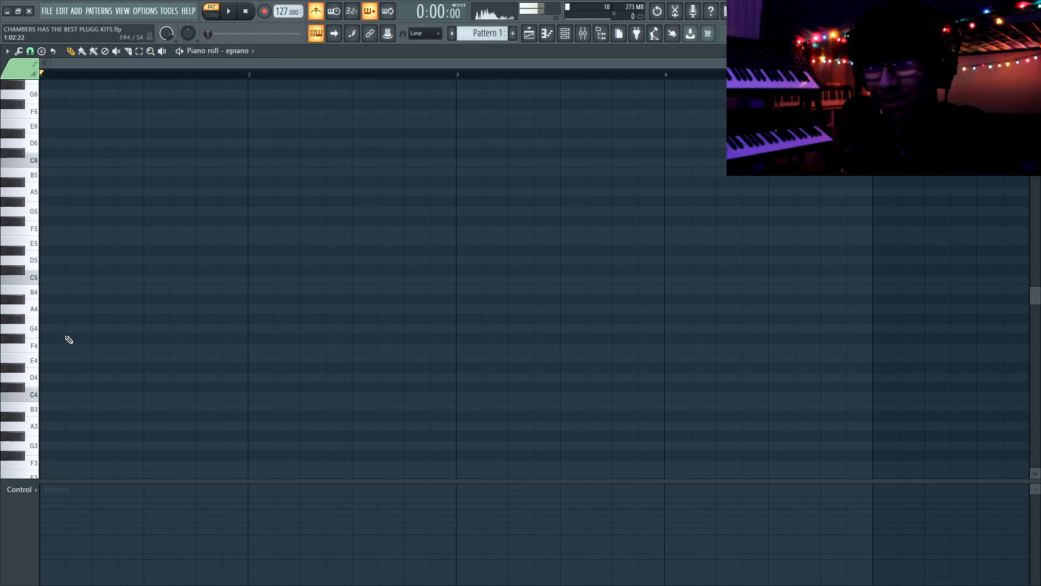
- Enter a one-bar G minor chord of G4, A#4 and D5 at the start of bar 1 and play it back
left_click(63, 329)
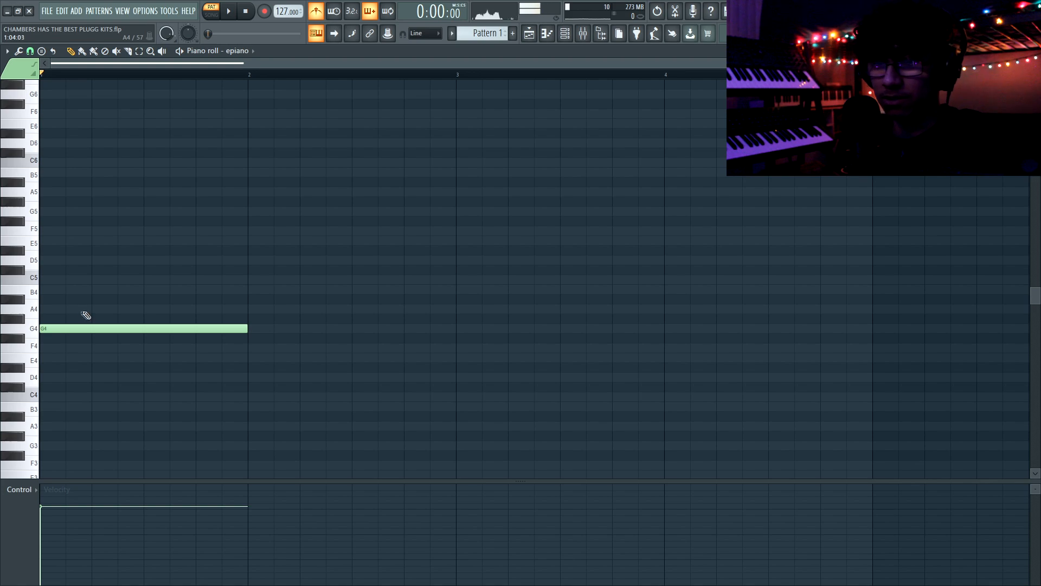
left_click(77, 300)
left_click(50, 260)
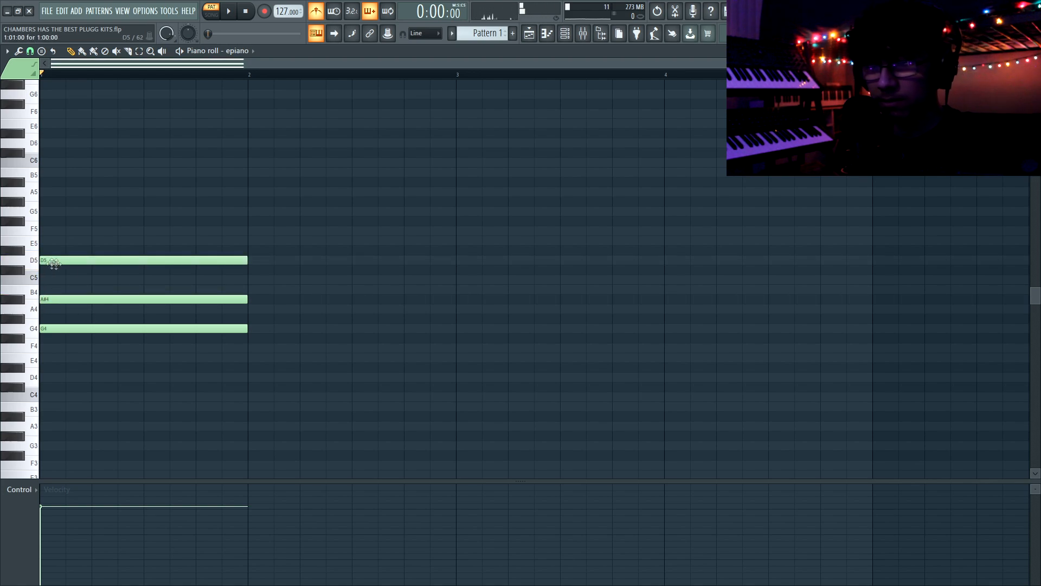
key("space")
key("space")
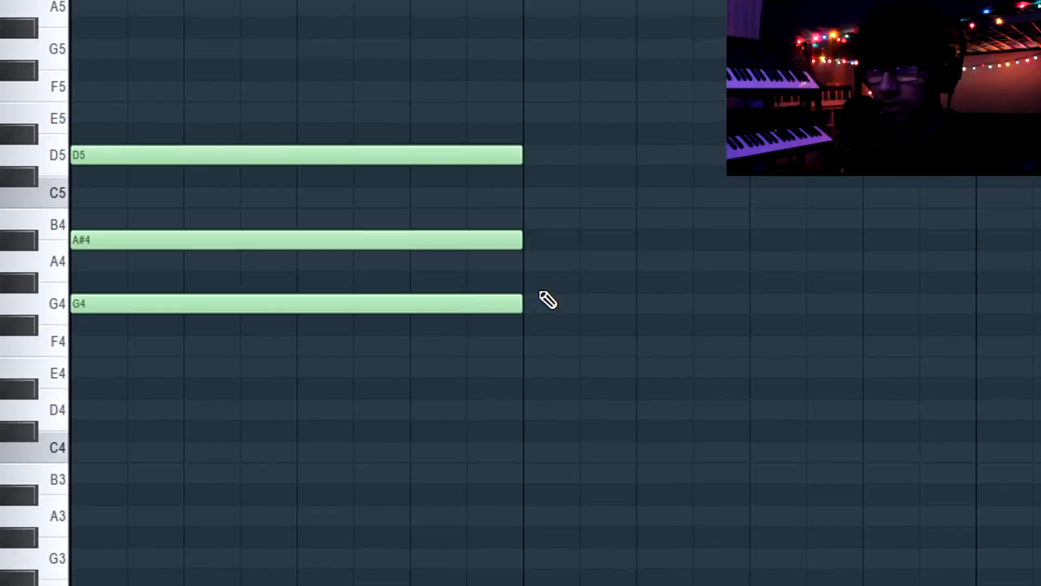
left_click_drag(548, 299, 542, 260)
left_click_drag(515, 158, 429, 200)
left_click(415, 138, "ctrl")
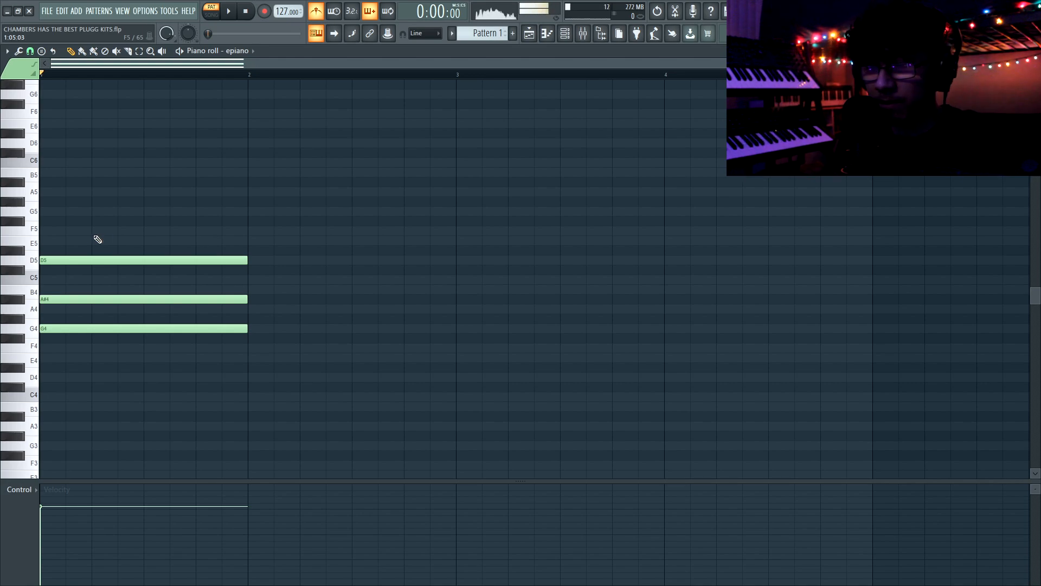
- Add a one-bar F5 note on top of the bar 1 chord as its seventh and play it back
left_click(63, 230)
key("space")
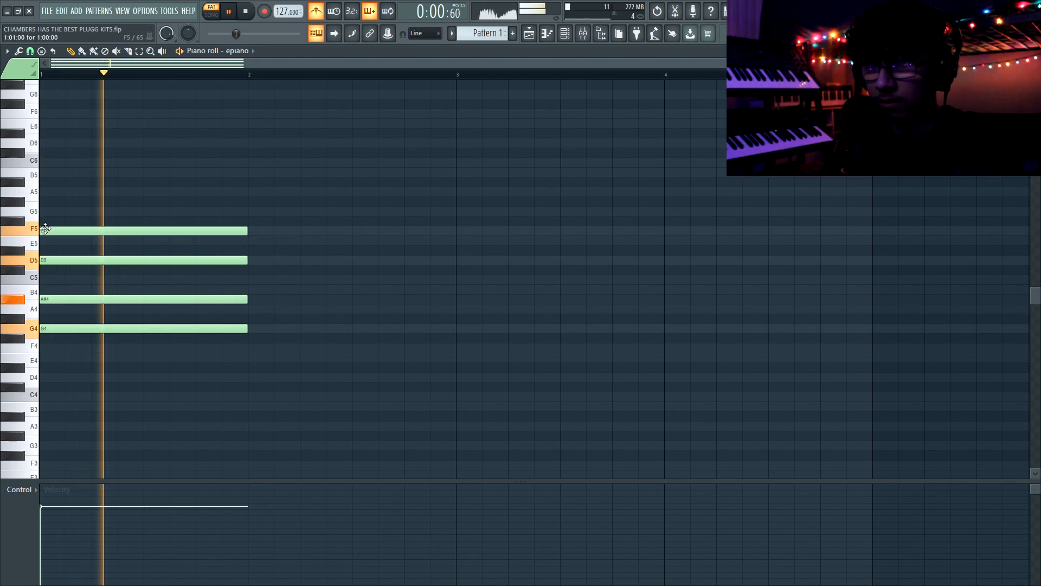
key("space")
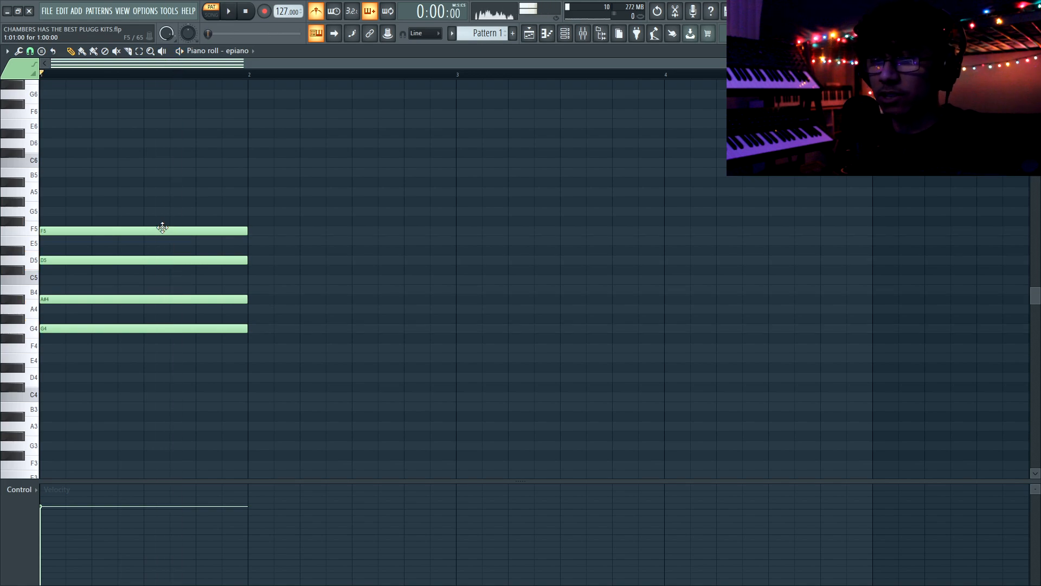
- Lower the velocity of all four chord notes to about half and listen to the chord
key("ctrl+a")
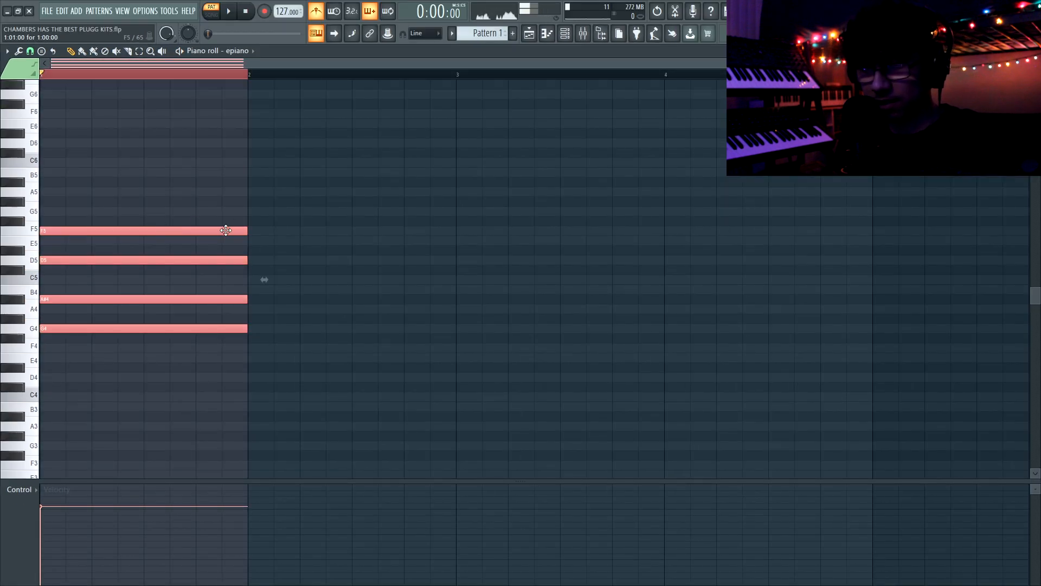
key("space")
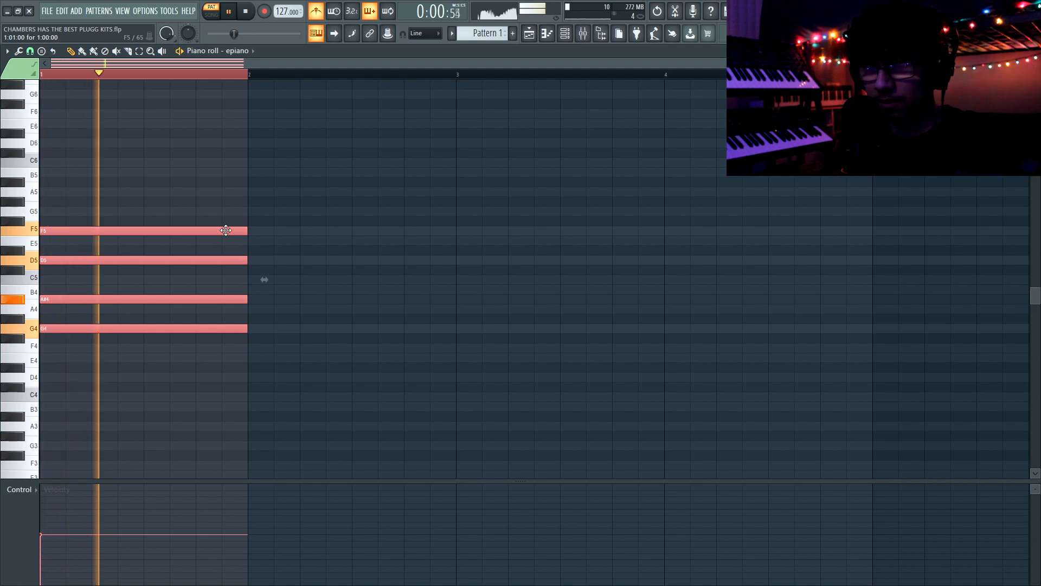
key("space")
left_click(289, 136, "ctrl")
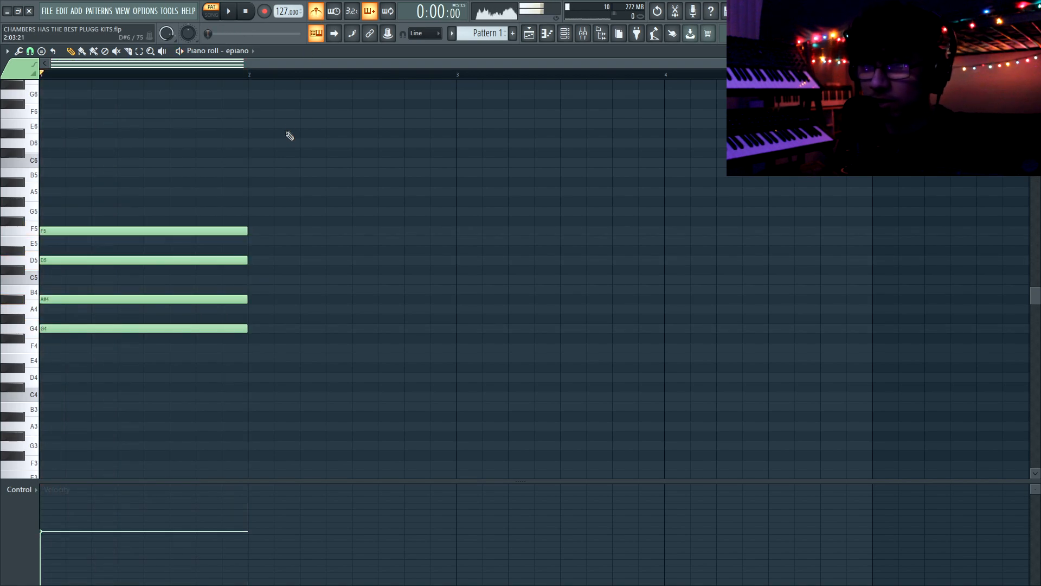
- Count up the scale on the piano keys from the chord's root, auditioning the keys along the way
left_click_drag(244, 199, 180, 358)
left_click(232, 381, "ctrl")
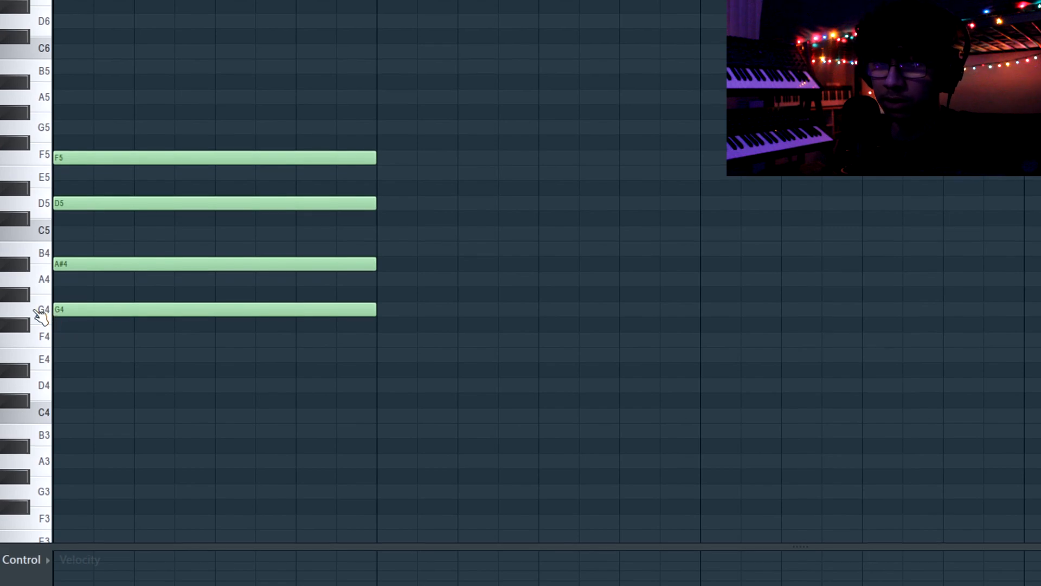
left_click(43, 284)
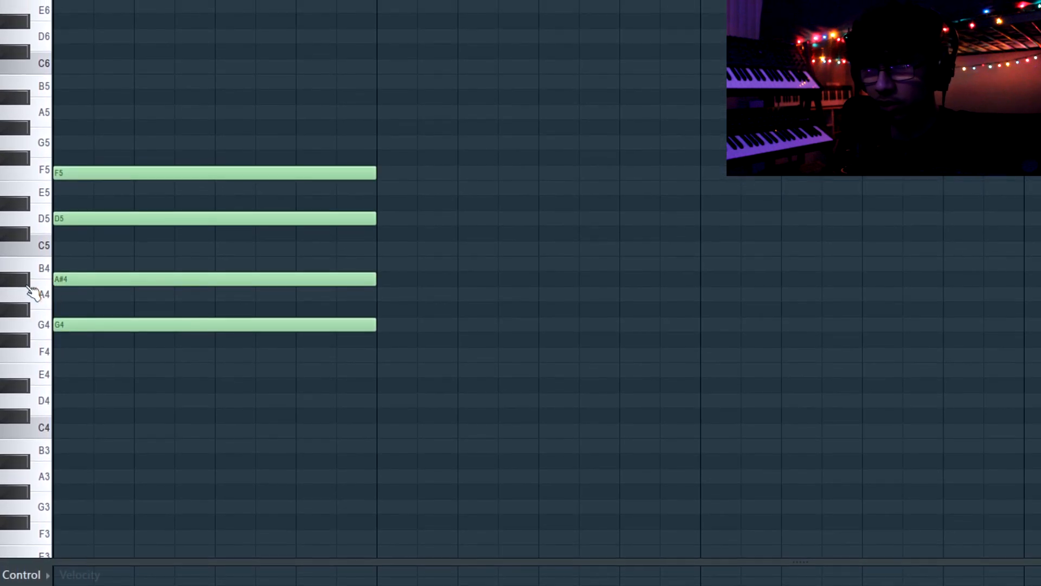
left_click(22, 277)
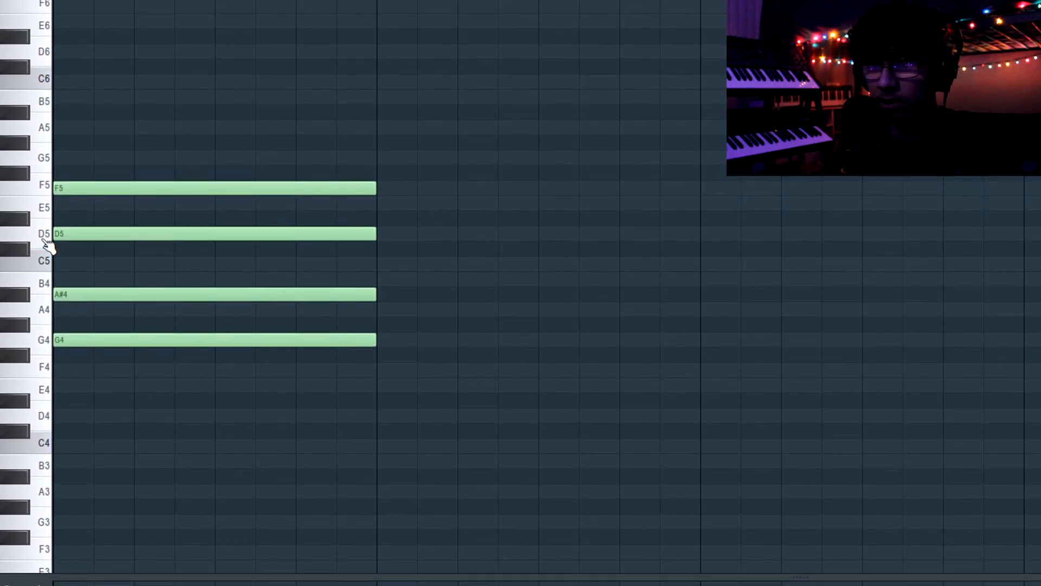
left_click(37, 208)
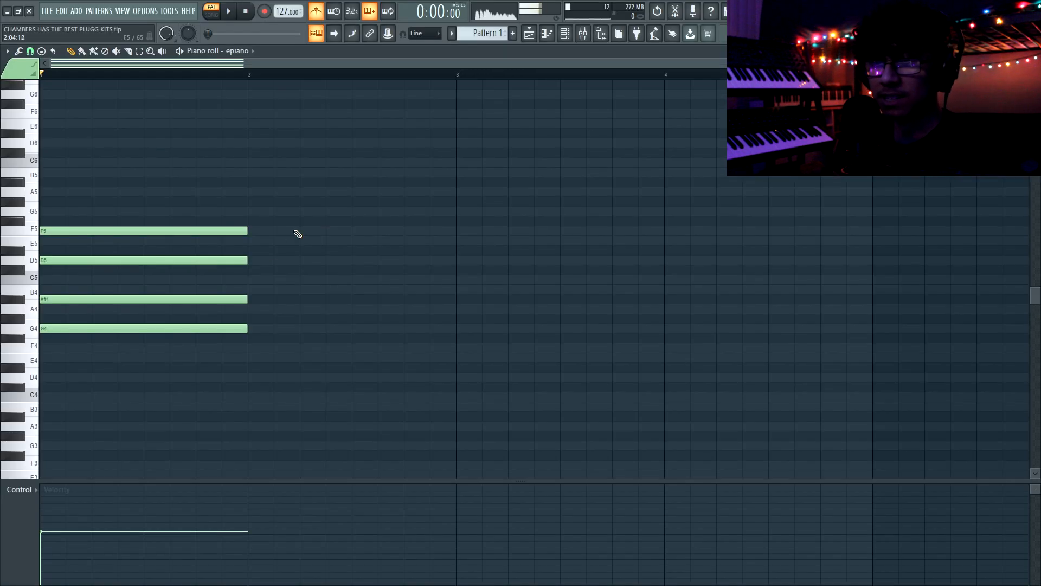
- Remove the F5 seventh from the chord to compare it with the plain triad, and undo the removal
left_click_drag(297, 232, 105, 233)
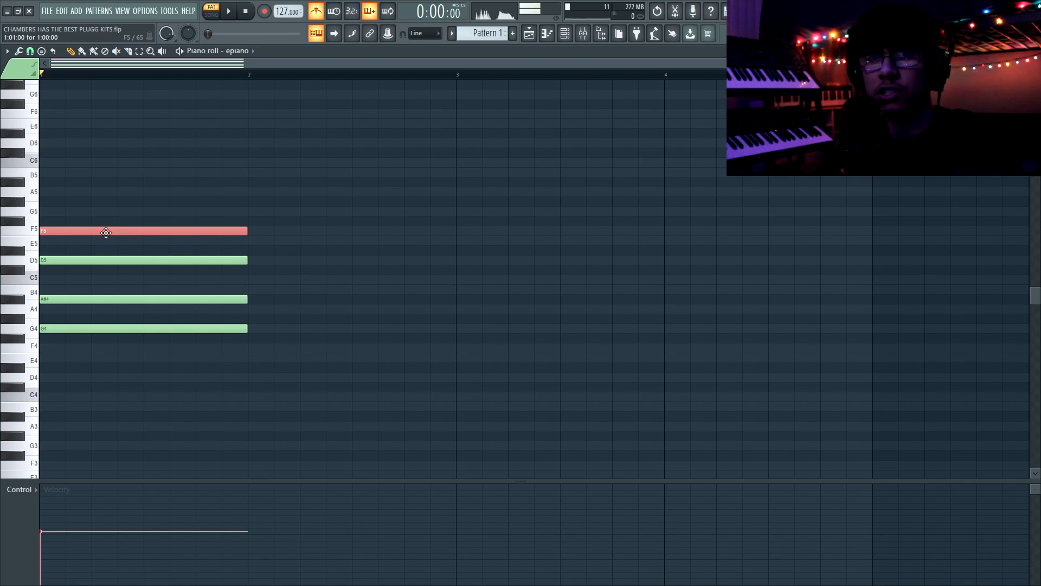
right_click(237, 230)
key("ctrl+a")
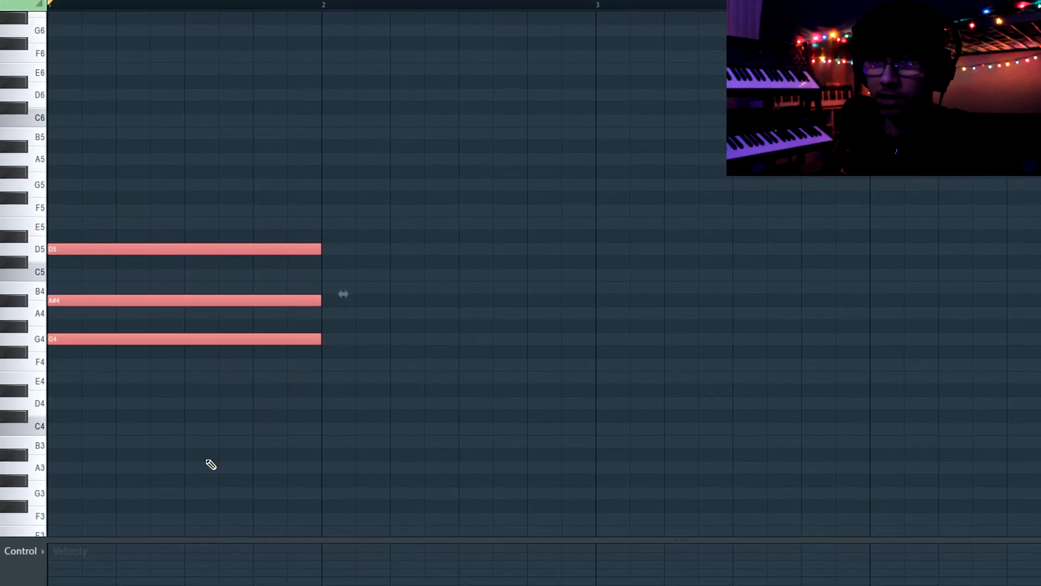
key("ctrl+d")
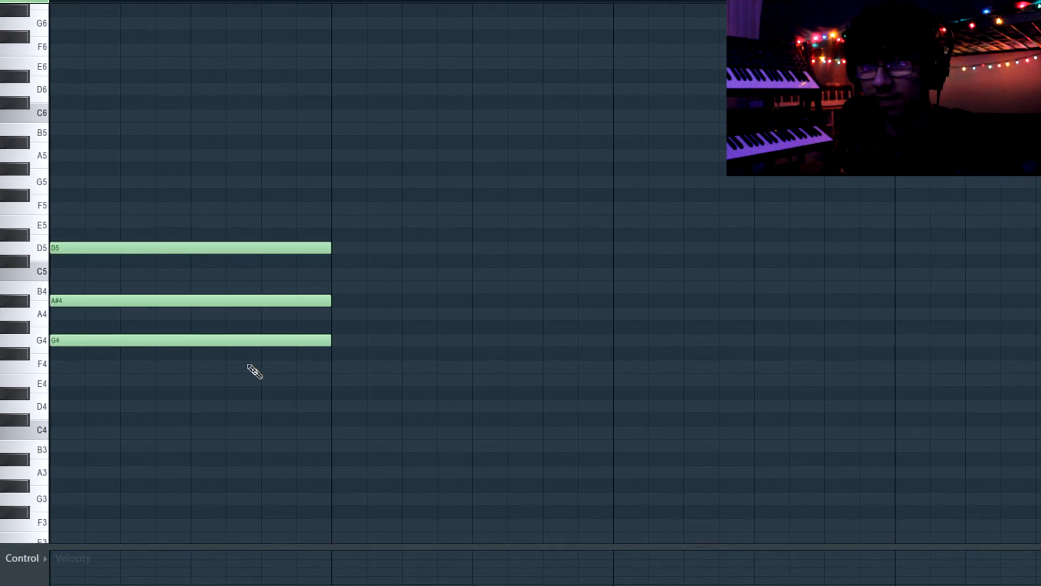
key("ctrl+z")
left_click_drag(317, 149, 185, 436)
left_click(153, 404, "ctrl")
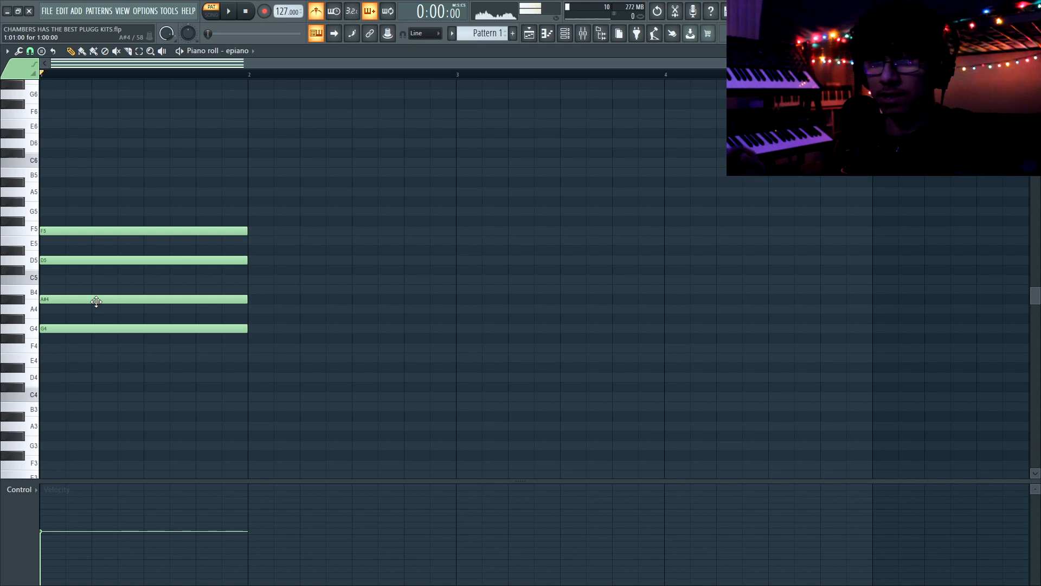
- Add a one-bar A5 note above F5 as the chord's ninth and play the chord
left_click(60, 192)
key("space")
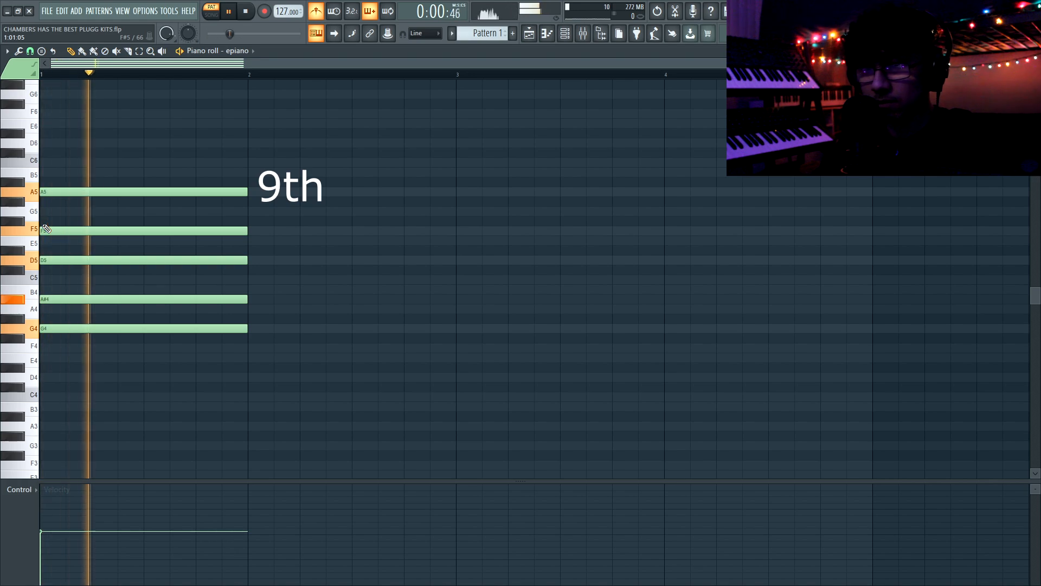
key("space")
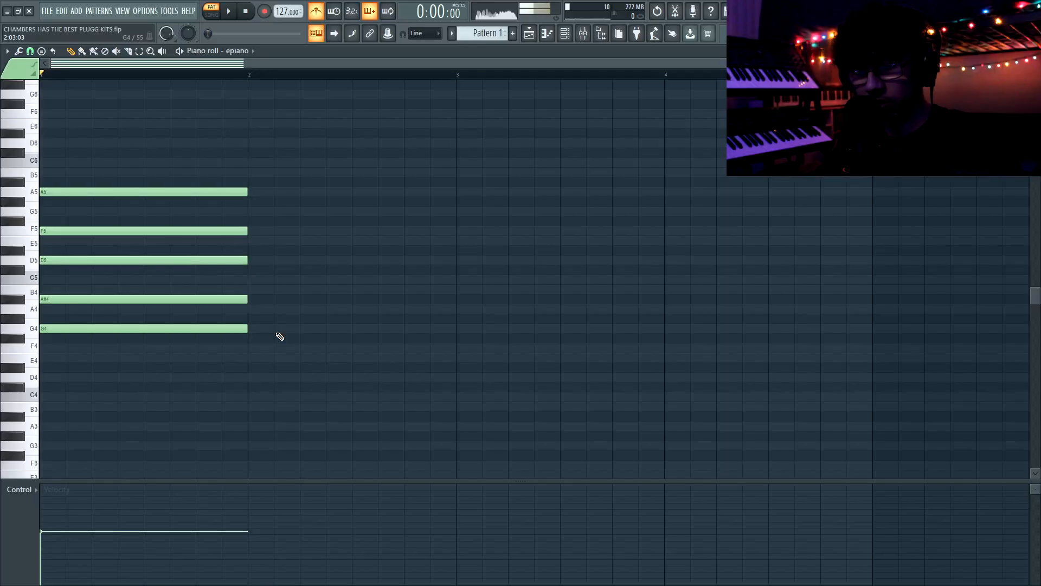
- Shorten all five chord notes to 8 steps and place a copy of the chord starting at step 13 of bar 1
key("ctrl+a")
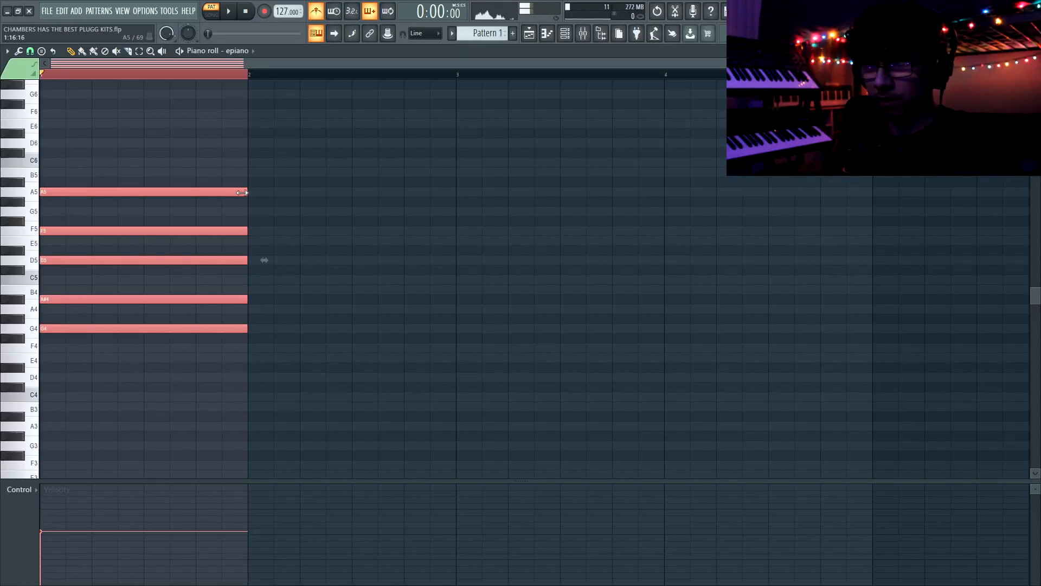
left_click_drag(243, 193, 162, 204)
key("ctrl+b")
left_click_drag(312, 197, 274, 197)
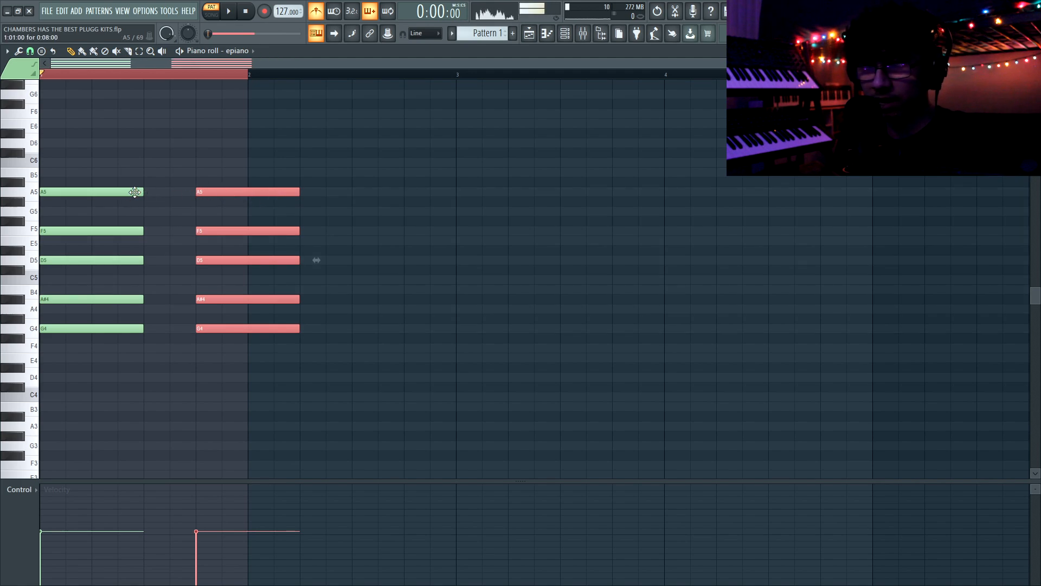
- Play the two chords and duplicate the second one directly after itself in bar 2
key("space")
key("ctrl+d")
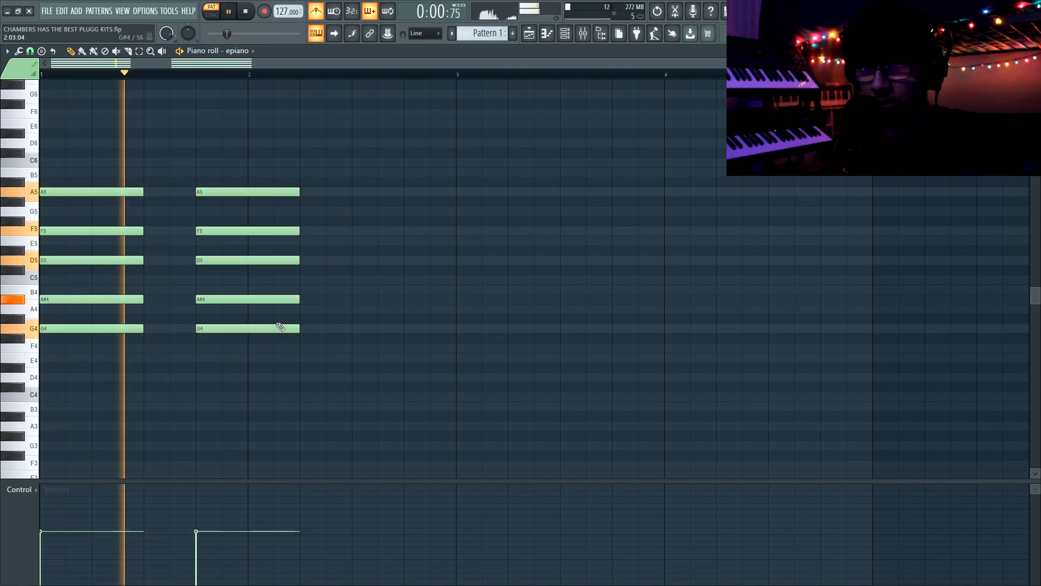
key("space")
left_click_drag(303, 180, 337, 328)
key("space")
- Shorten all notes of the second chord to 4 steps so it ends at bar 2, and play the pattern
left_click_drag(271, 341, 274, 188)
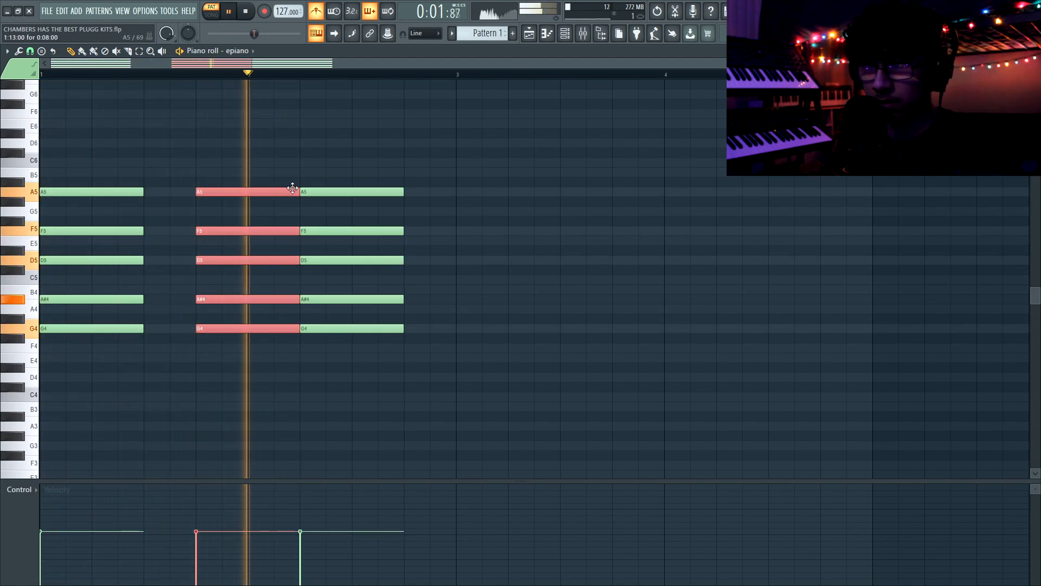
left_click(356, 211, "ctrl")
key("space")
left_click_drag(255, 157, 262, 323)
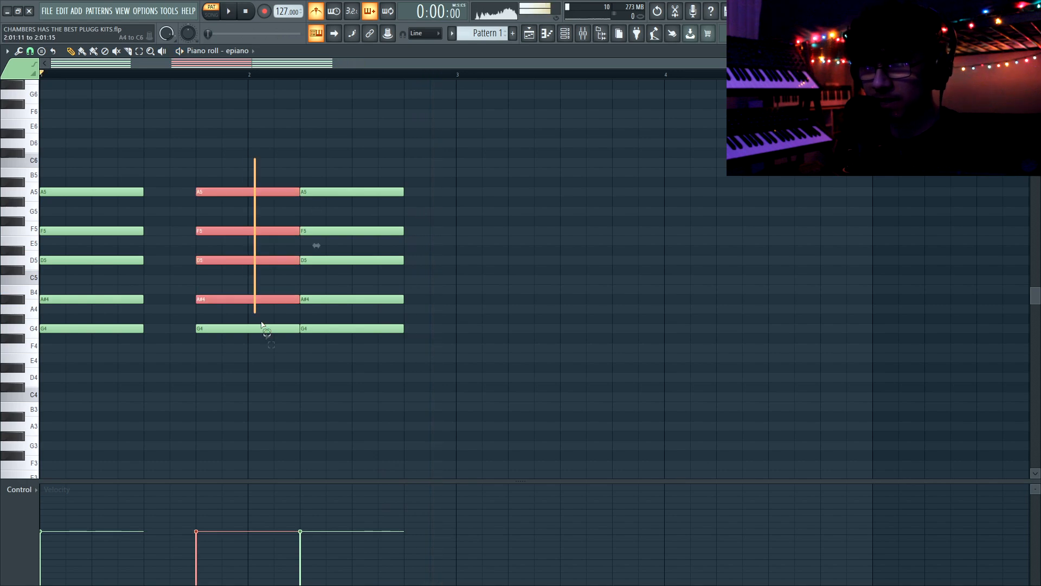
key("space")
left_click_drag(298, 261, 265, 260)
left_click(274, 352, "ctrl")
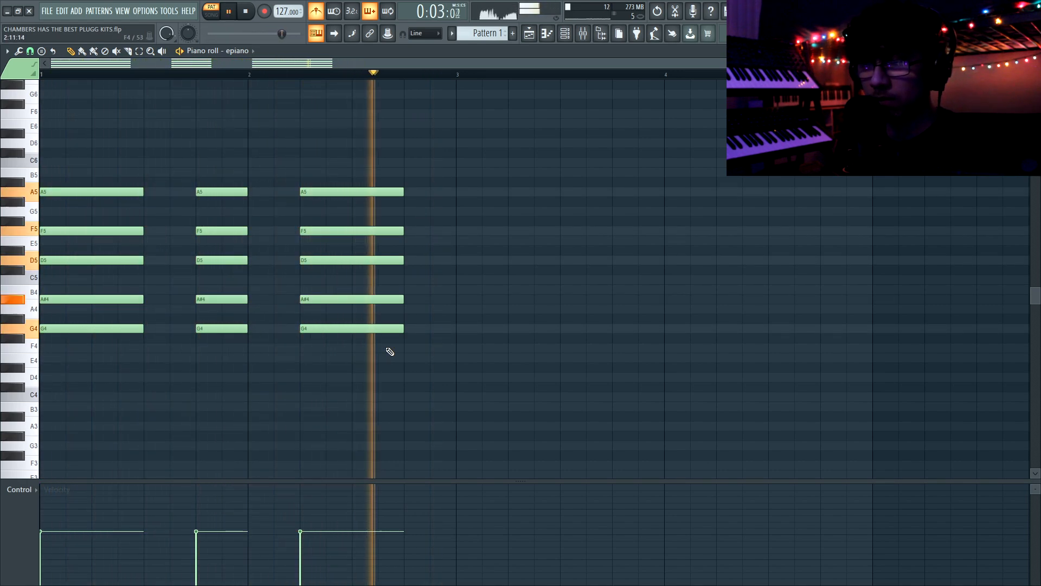
key("space")
- Lower the top note of the short second chord to G5 and play back the progression
left_click_drag(214, 159, 216, 391)
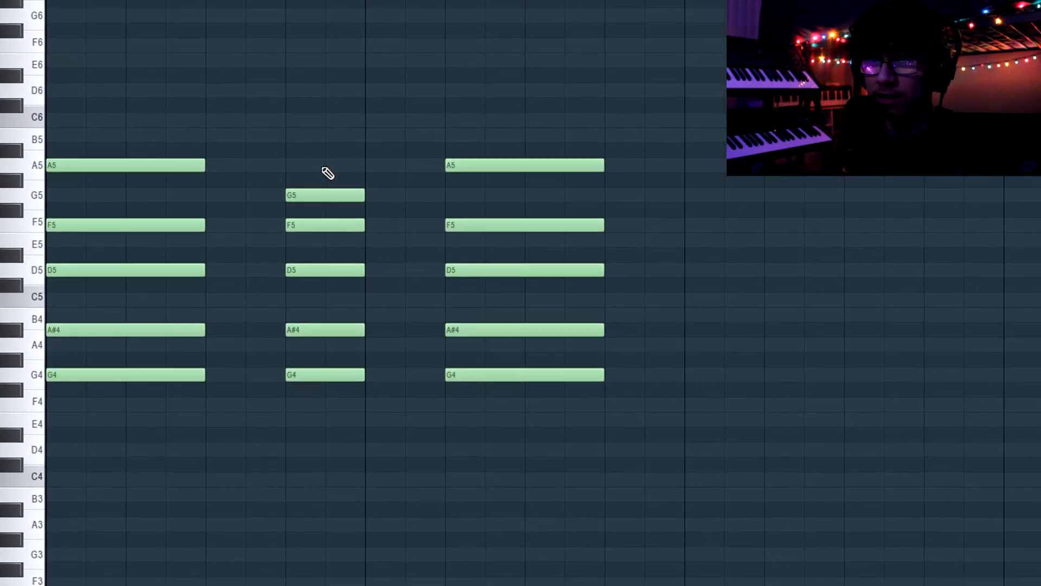
key("space")
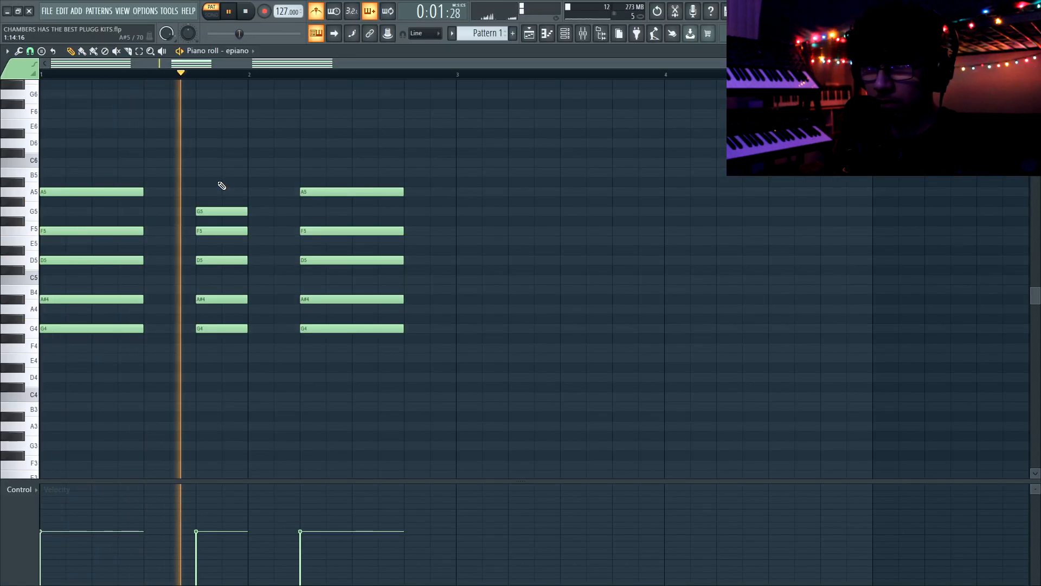
key("space")
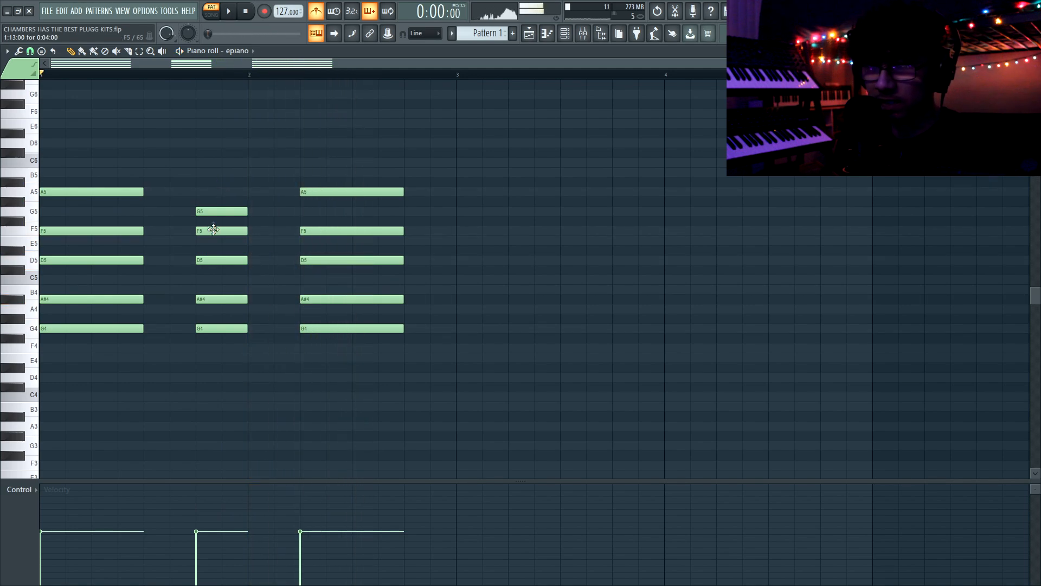
left_click(205, 400, "ctrl")
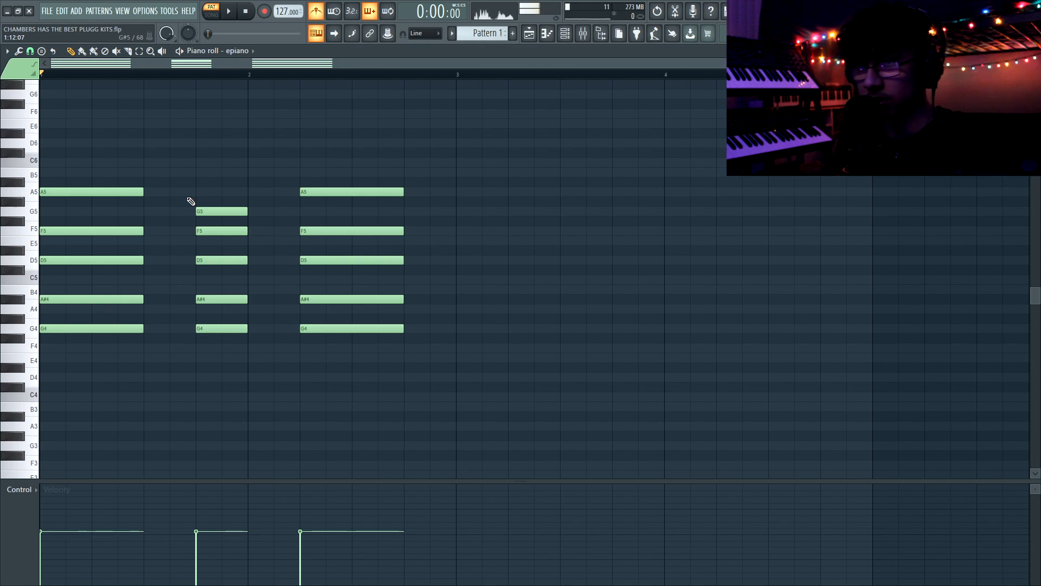
key("space")
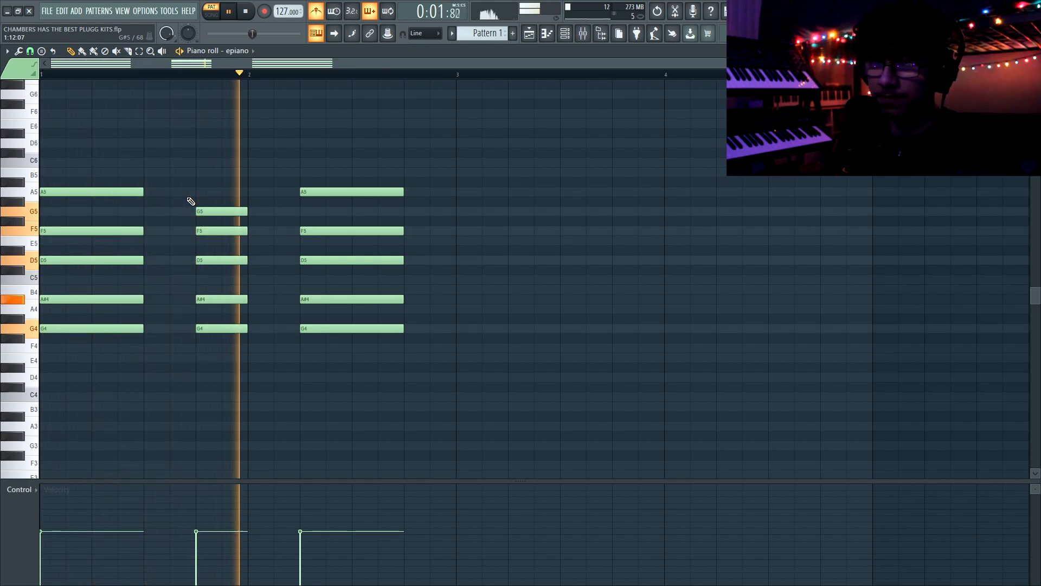
key("space")
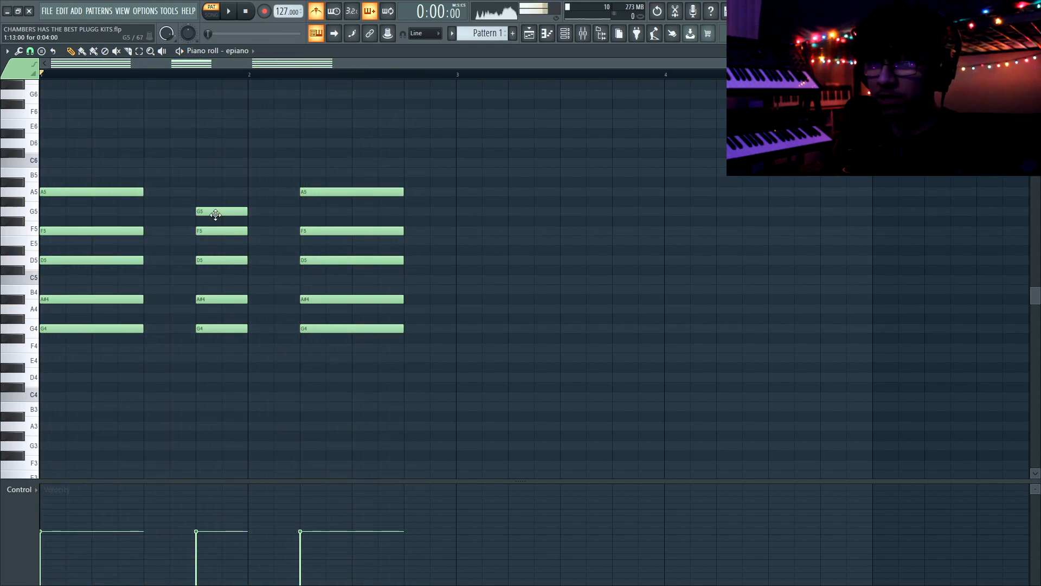
- Add a 4-step D6 note in the gap after the first chord, at step 9 of bar 1, and play the pattern
scroll(218, 217, "up", 1)
left_click_drag(151, 177, 131, 244)
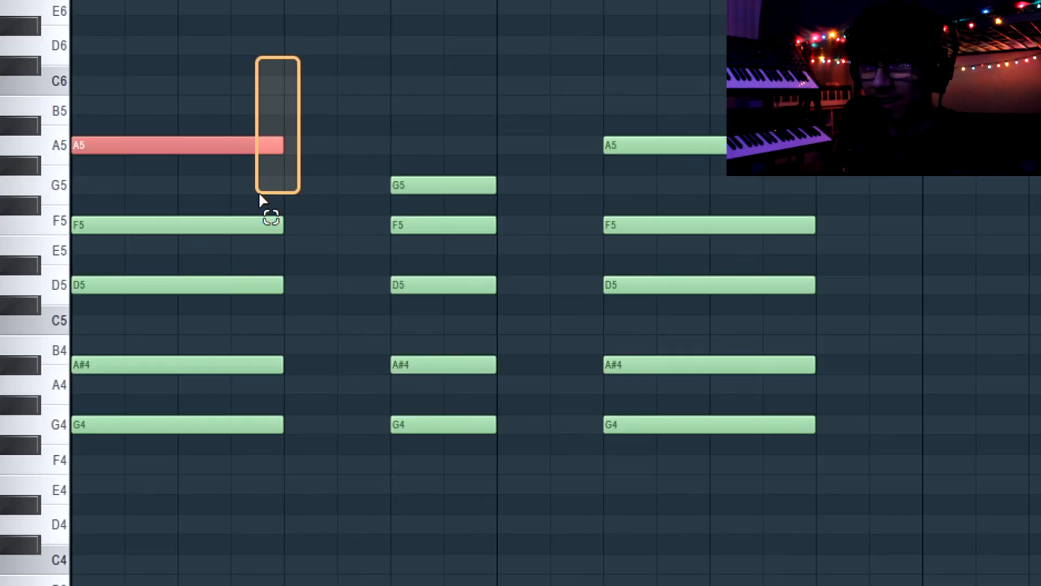
left_click_drag(261, 200, 378, 558)
left_click_drag(514, 79, 562, 386)
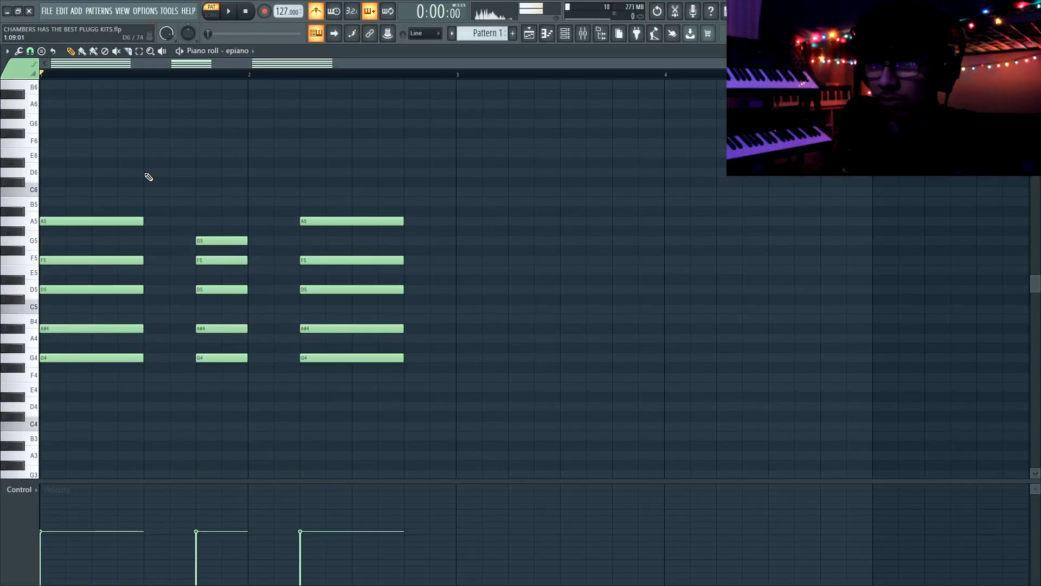
left_click(145, 173)
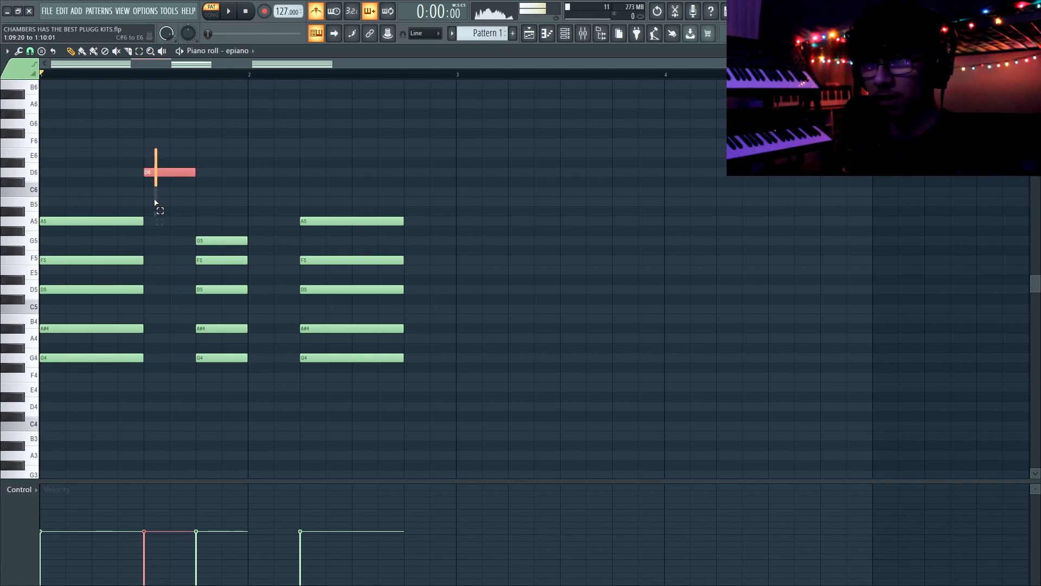
left_click_drag(183, 291, 182, 293)
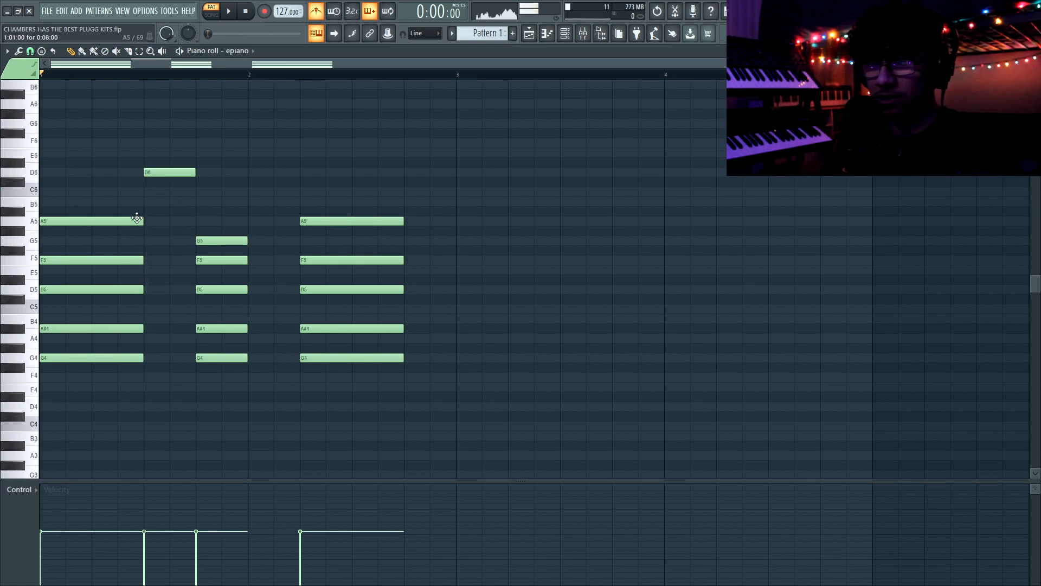
key("space")
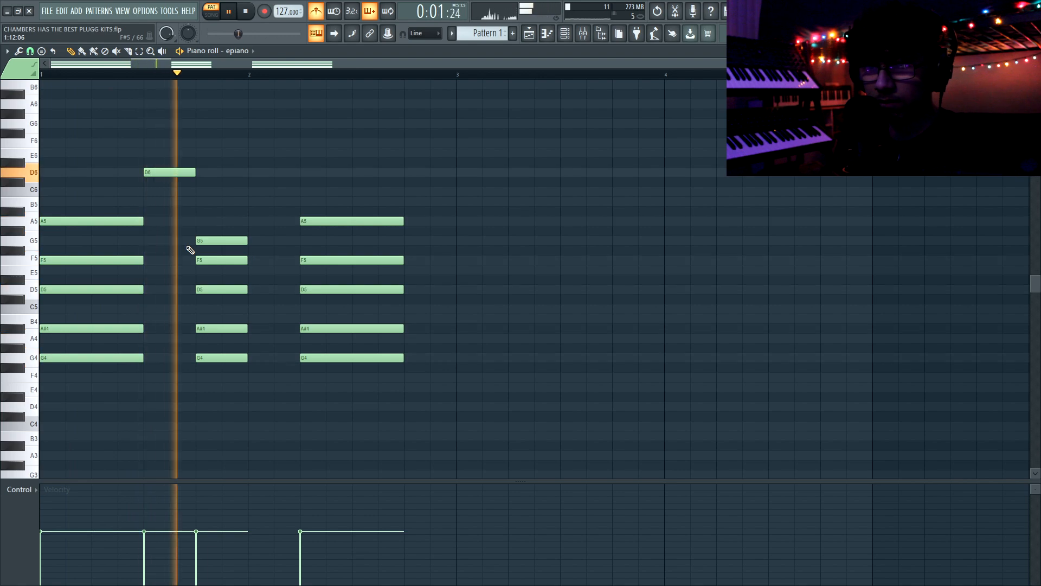
key("space")
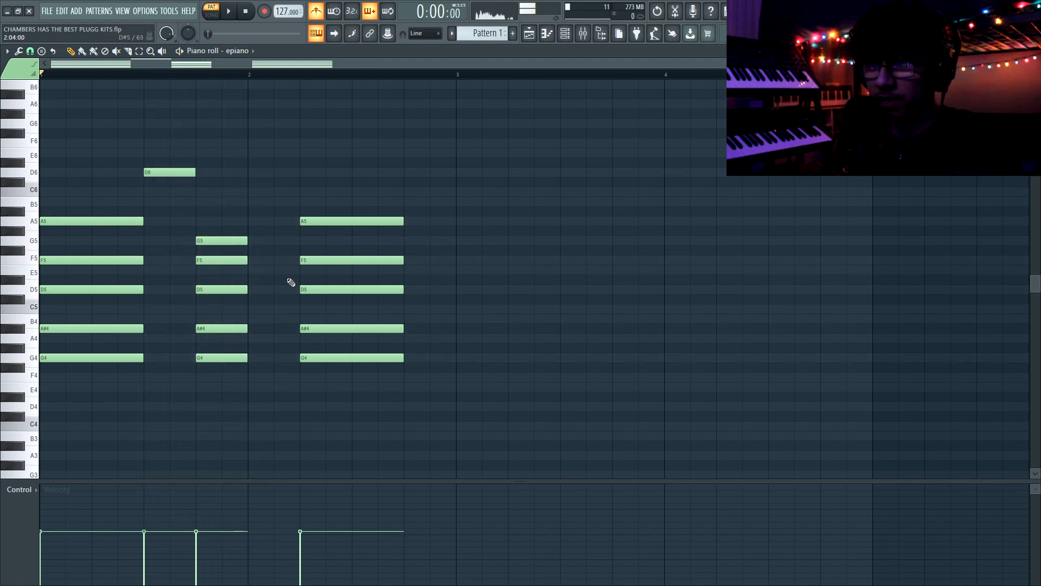
- Add a 2-step F5 note at step 3 of bar 2 and a 6-step F5 at step 11, checking them by playback
left_click_drag(302, 253, 302, 261)
key("space")
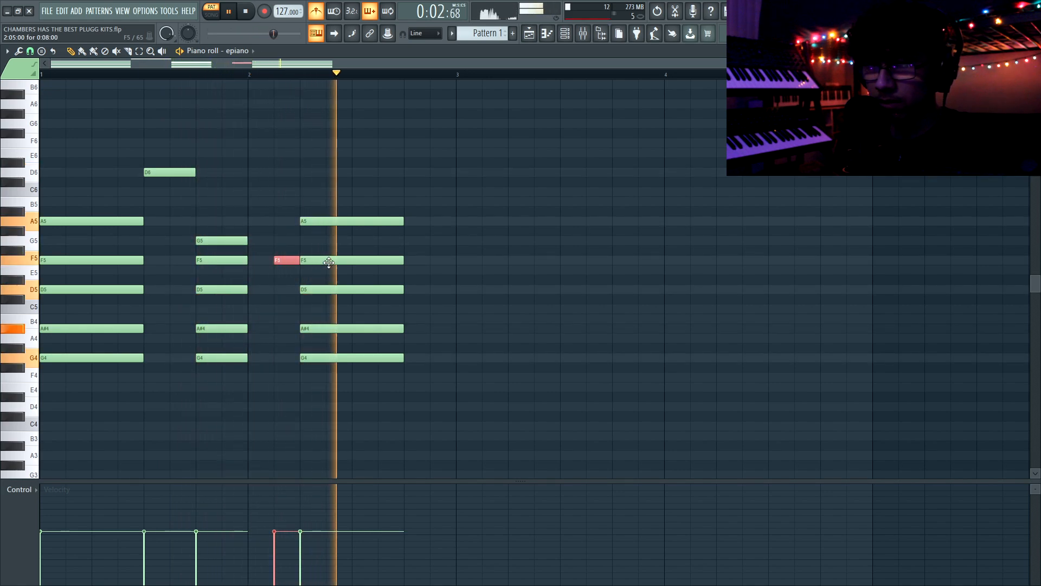
left_click(412, 260)
key("space")
key("space")
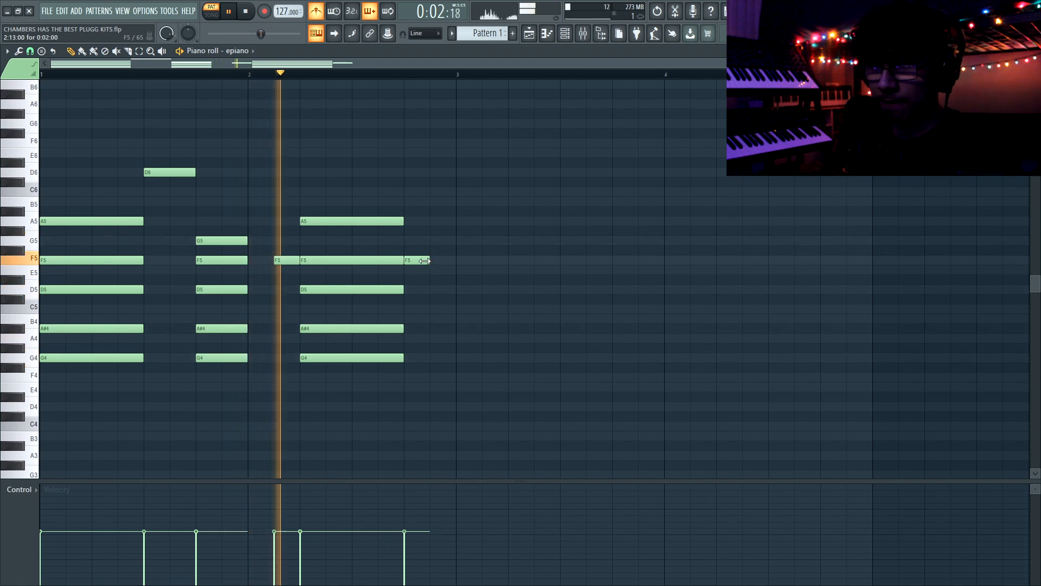
key("space")
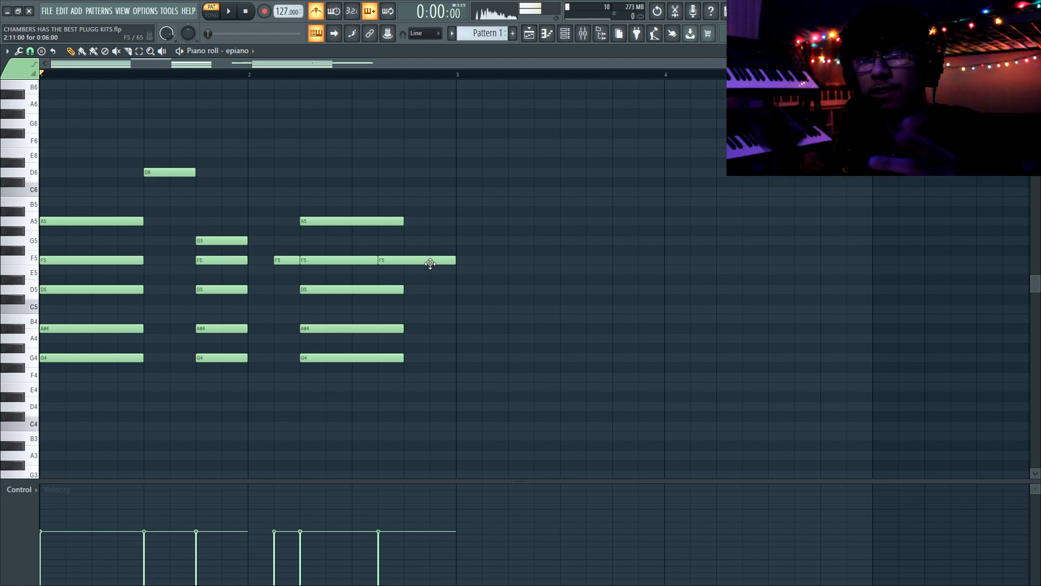
- Extend the third chord to the end of bar 2 and add a 6-step D6 note at step 11 of that bar
key("space")
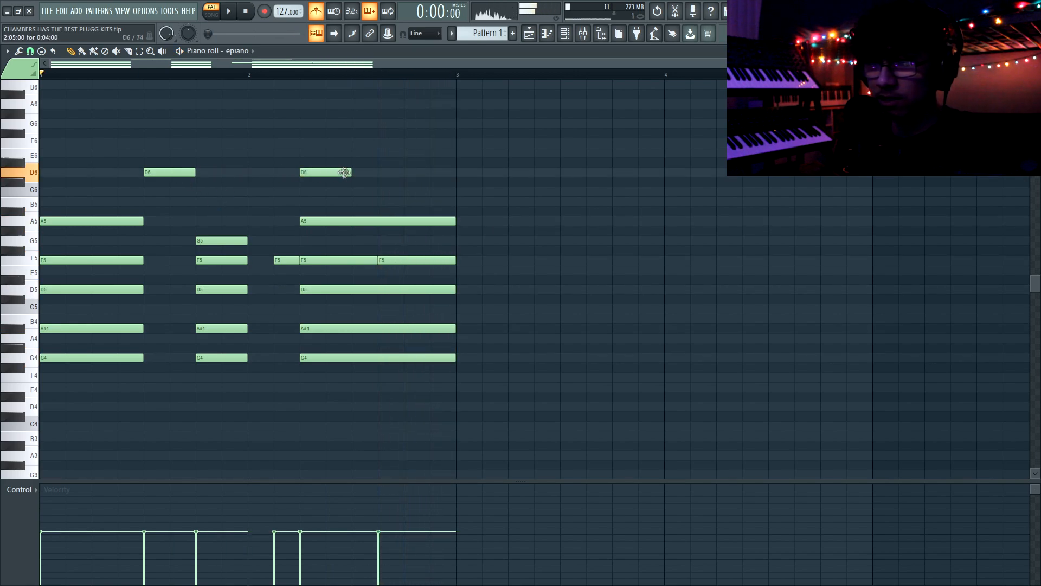
key("space")
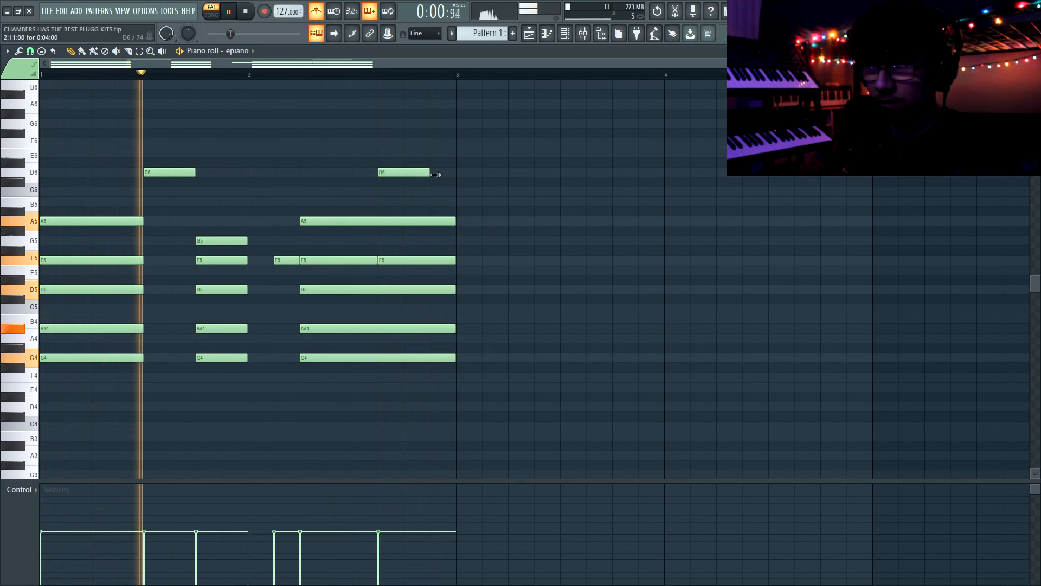
left_click_drag(431, 174, 454, 174)
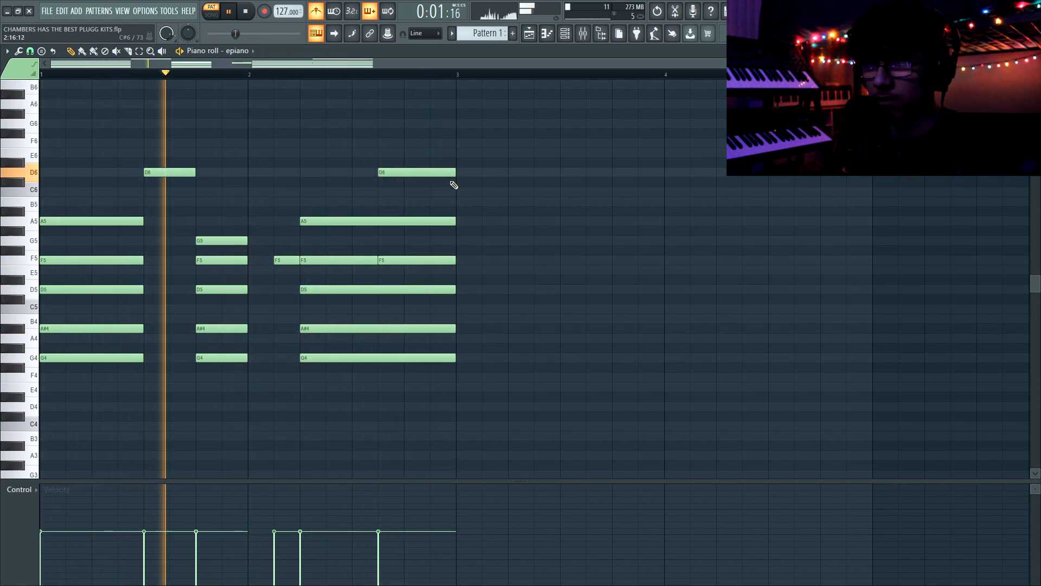
key("space")
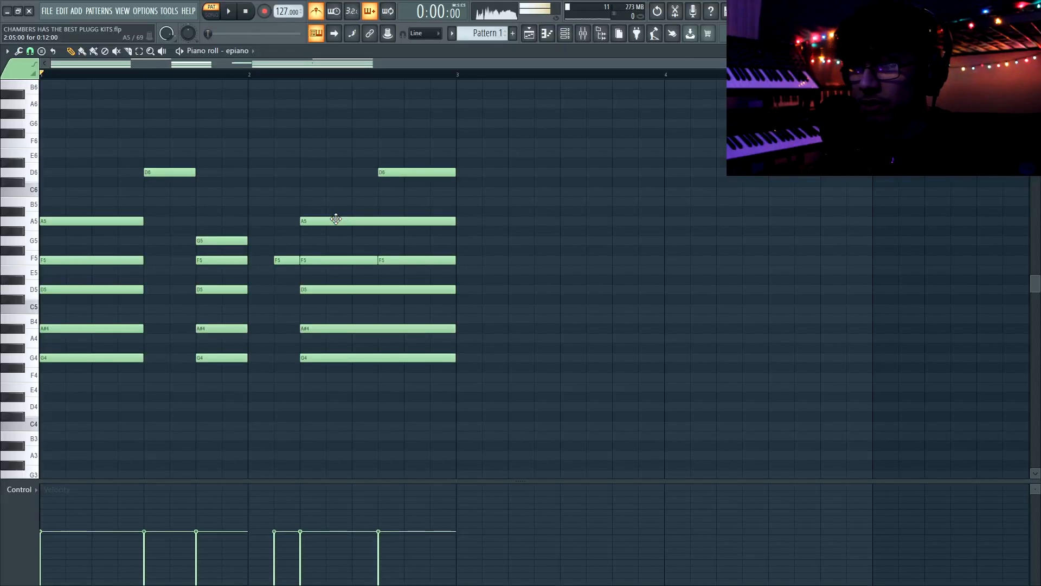
- Duplicate the two-bar progression into bars 3 and 4, transpose the copy down five semitones, and play it
key("ctrl+a")
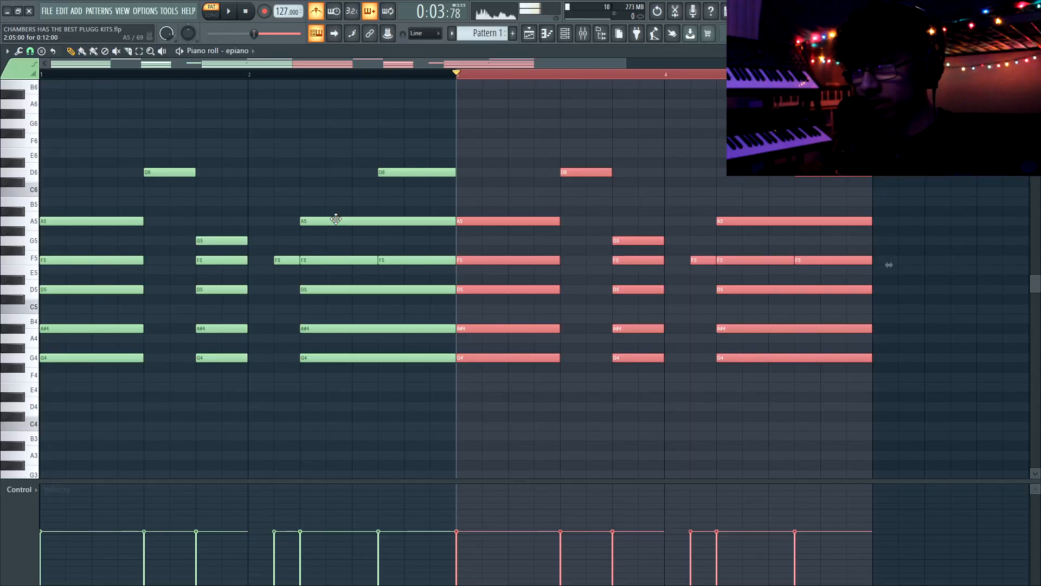
key("Down")
key("Down")
key("Down")
key("Down")
key("Down")
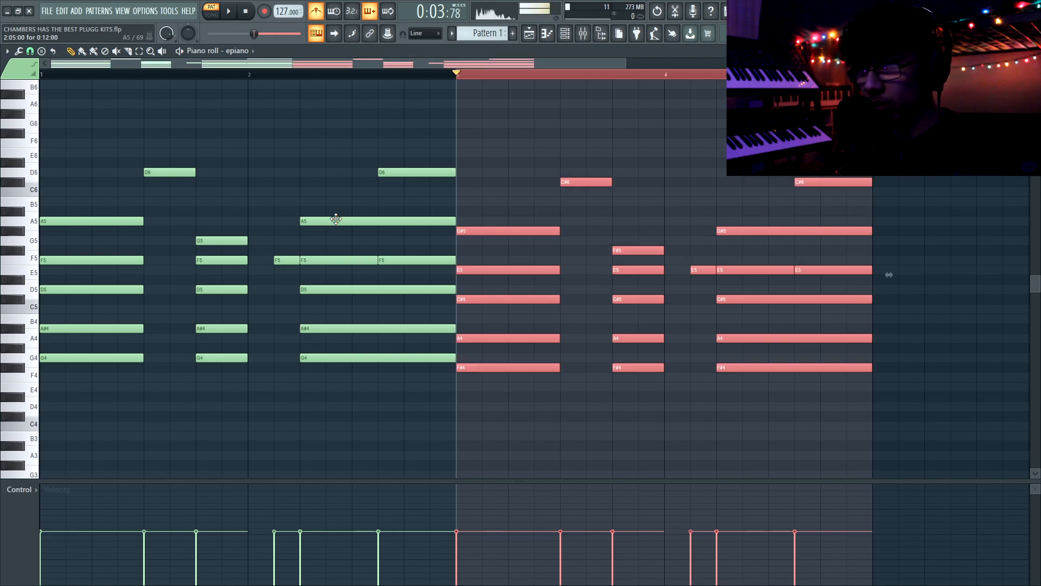
left_click(249, 74)
key("space")
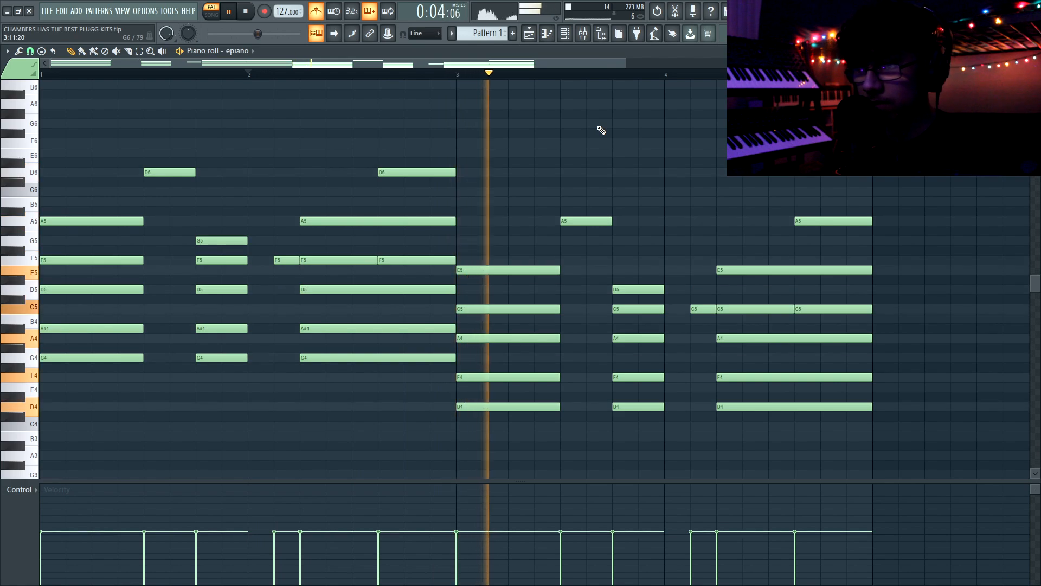
key("space")
- Play from bar 3, replace the A5 note at step 9 of bar 3 with A4, and lower bar 4's lead-in note to A4
left_click(465, 75)
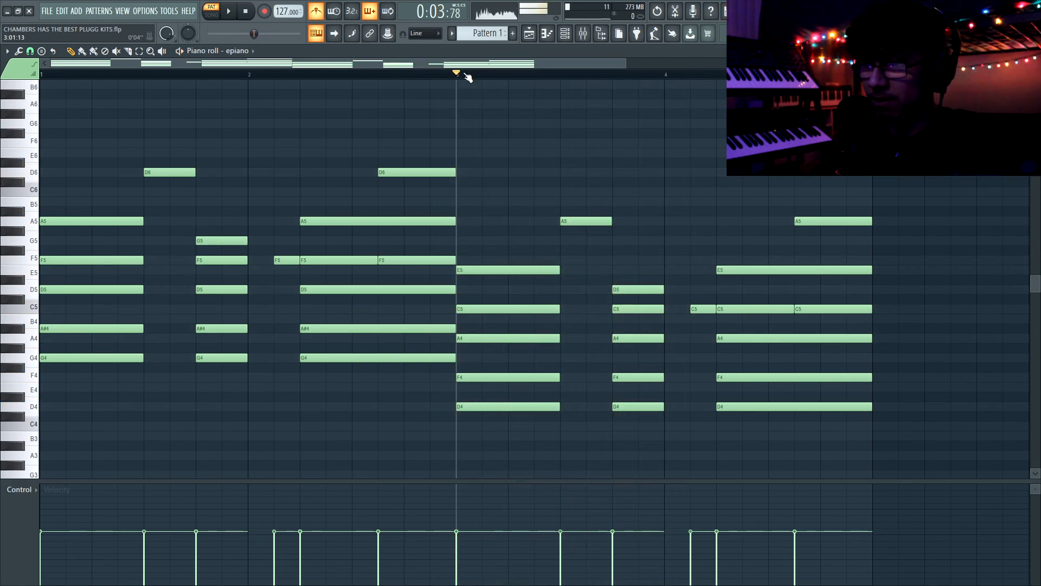
key("space")
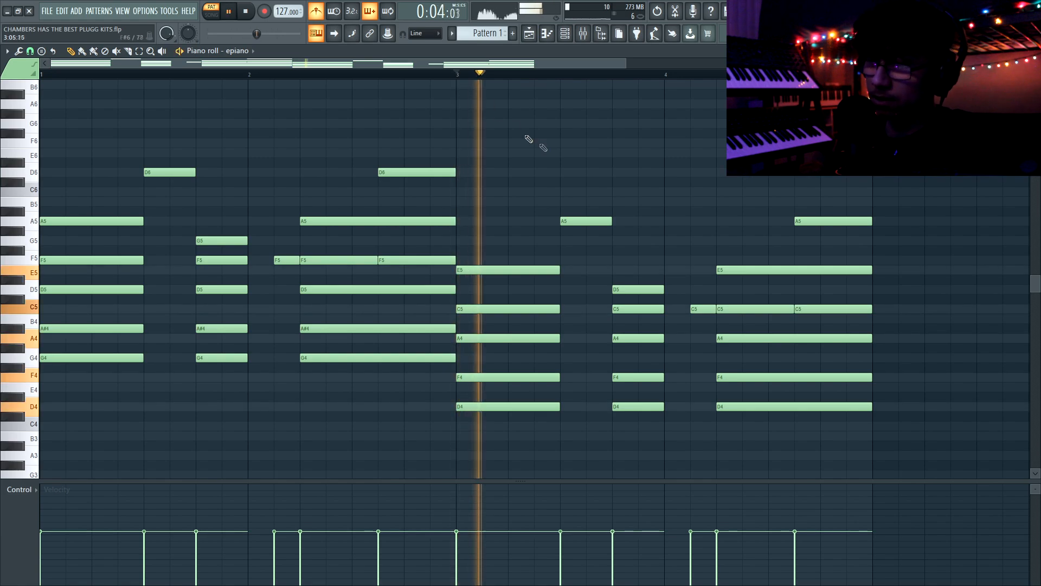
key("space")
right_click(576, 221)
left_click(568, 339)
key("space")
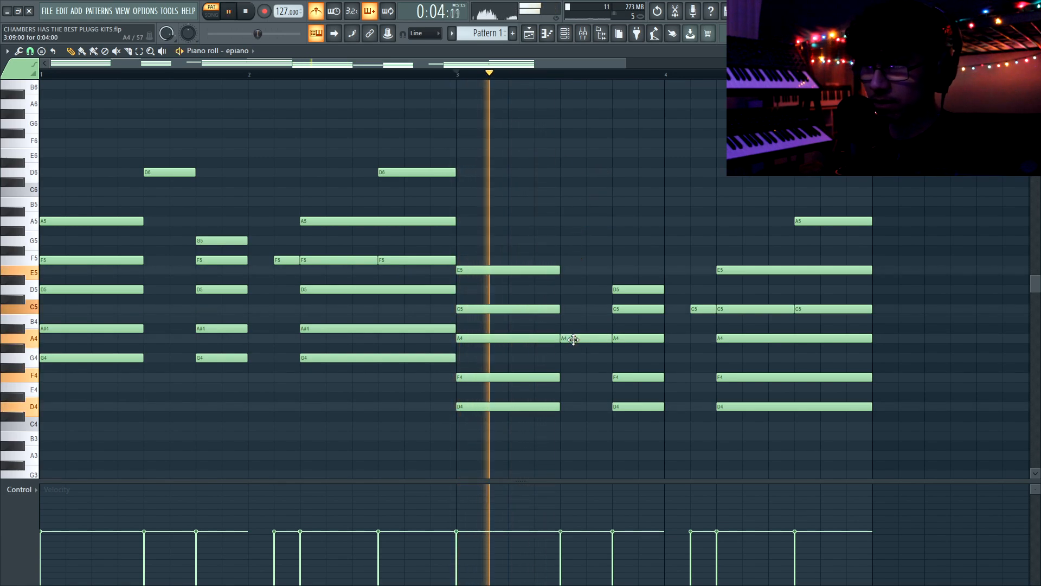
key("space")
key("space")
- Lengthen the short chord at step 13 of bar 3 to 6 steps and play it back
left_click_drag(653, 276, 661, 466)
key("space")
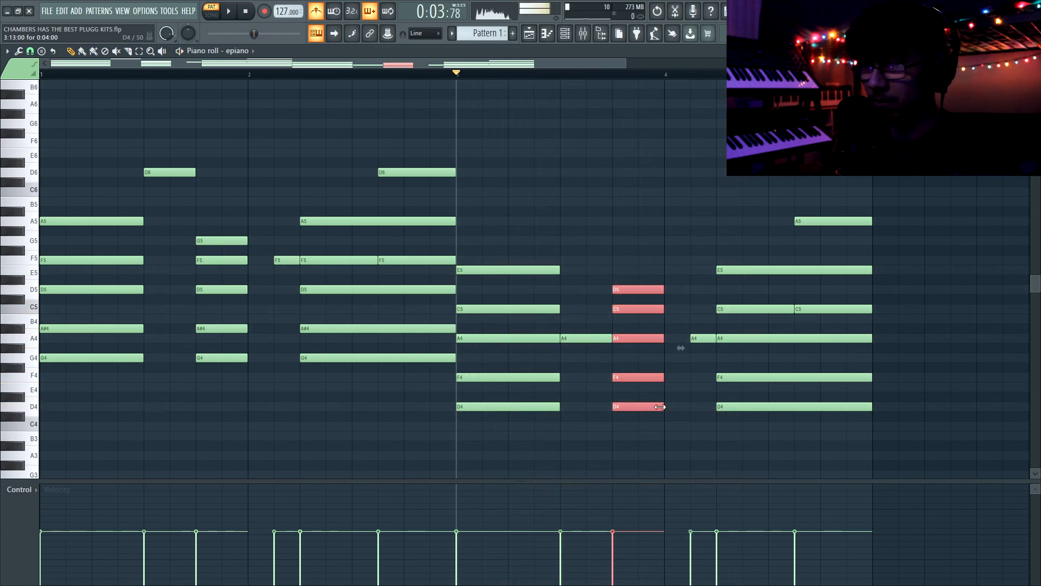
key("ctrl+d")
left_click_drag(144, 197, 169, 398)
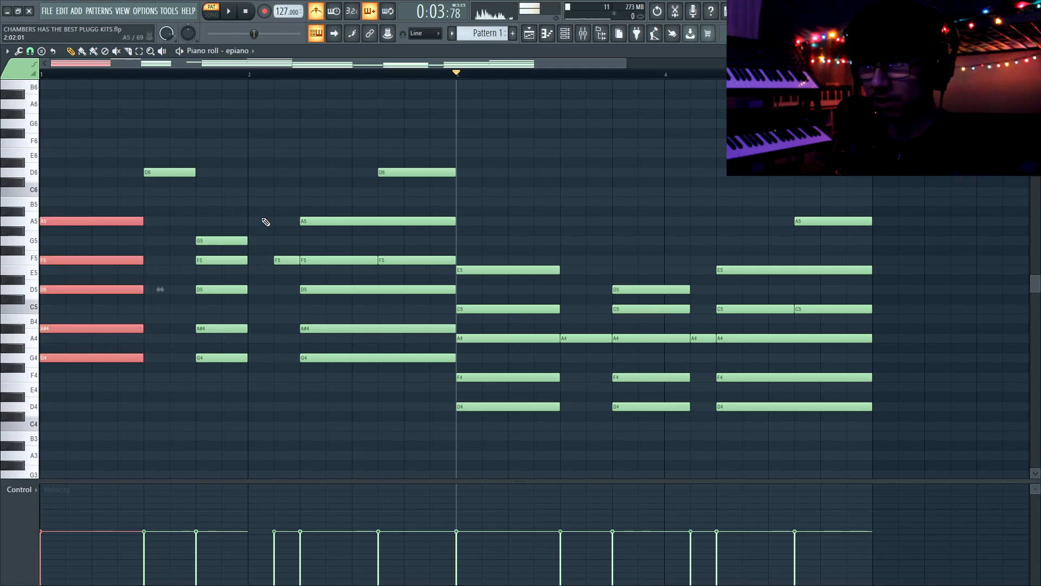
left_click_drag(646, 264, 665, 471)
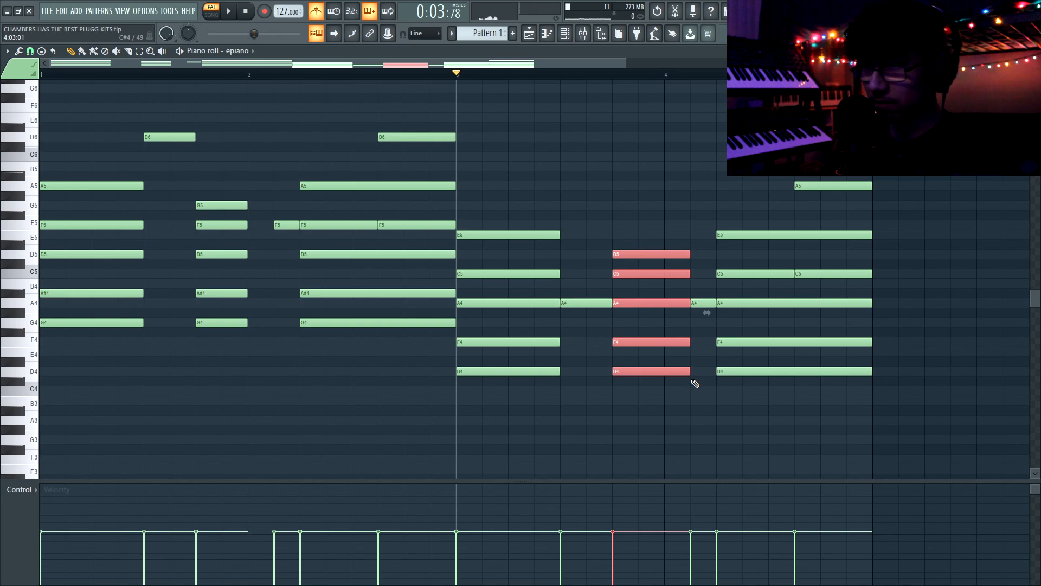
key("ctrl+d")
key("space")
- Add a 2-step G5 note at step 3 of bar 4 and lower the final A5 note to G5, checking by playback
left_click_drag(525, 64, 585, 73)
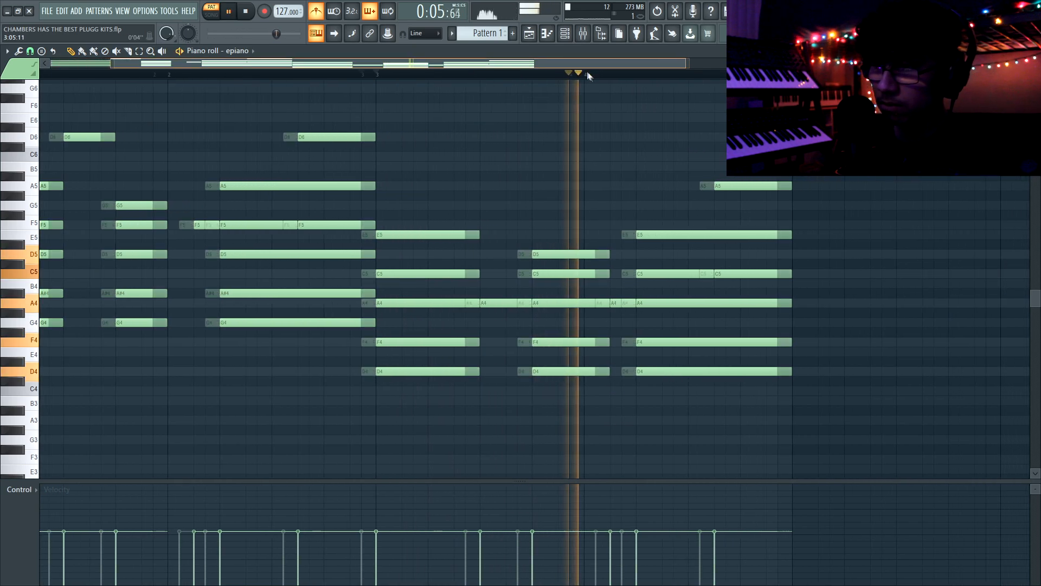
key("space")
left_click_drag(575, 205, 580, 208)
key("space")
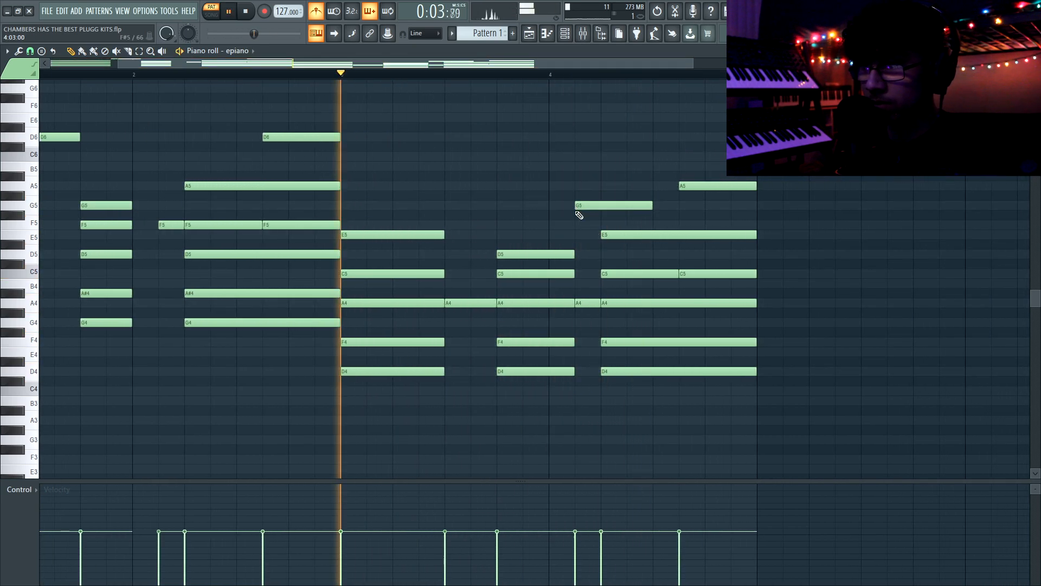
left_click_drag(651, 206, 599, 208)
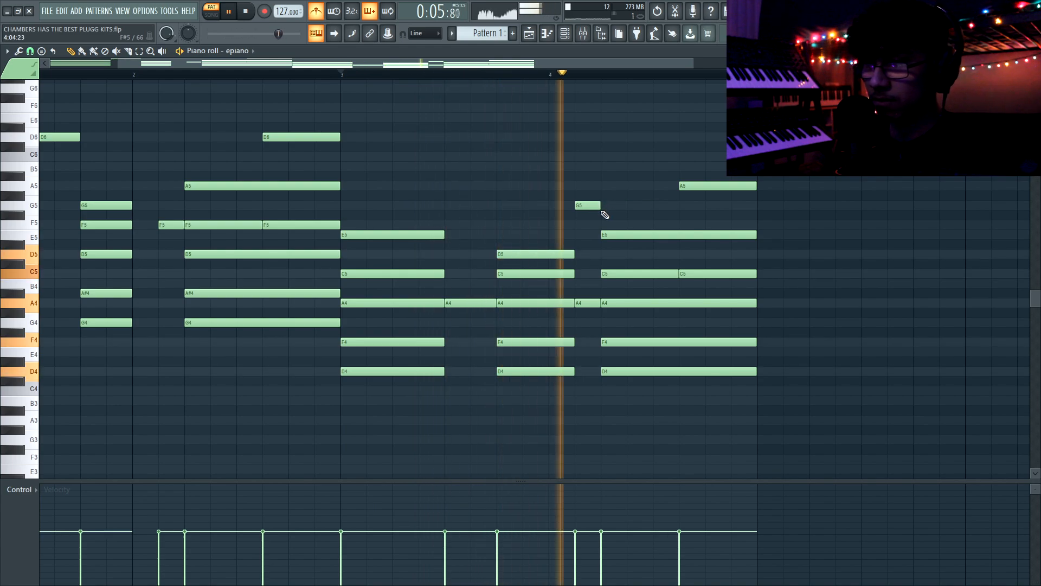
key("space")
left_click_drag(653, 186, 652, 205)
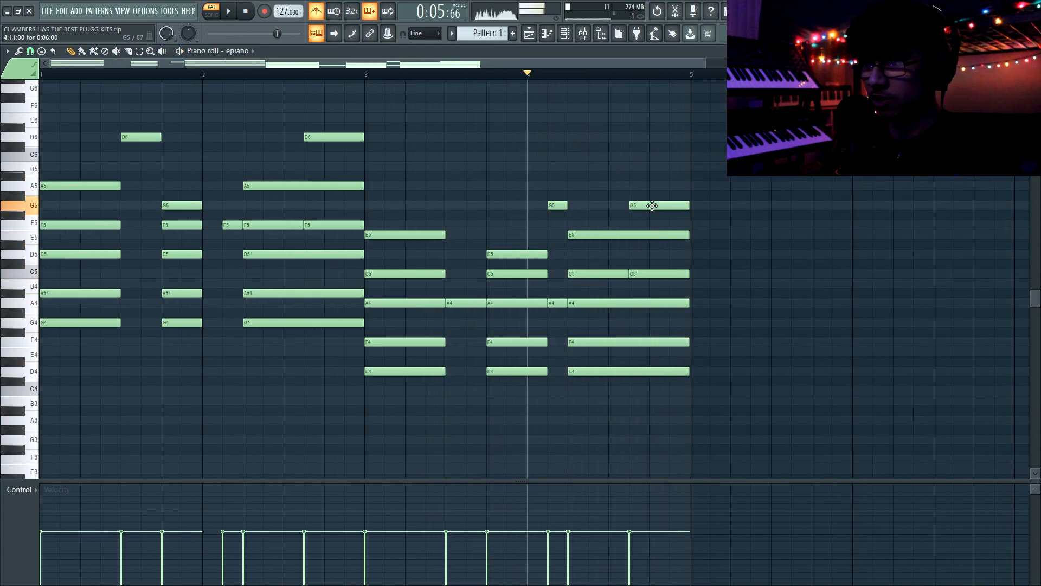
key("space")
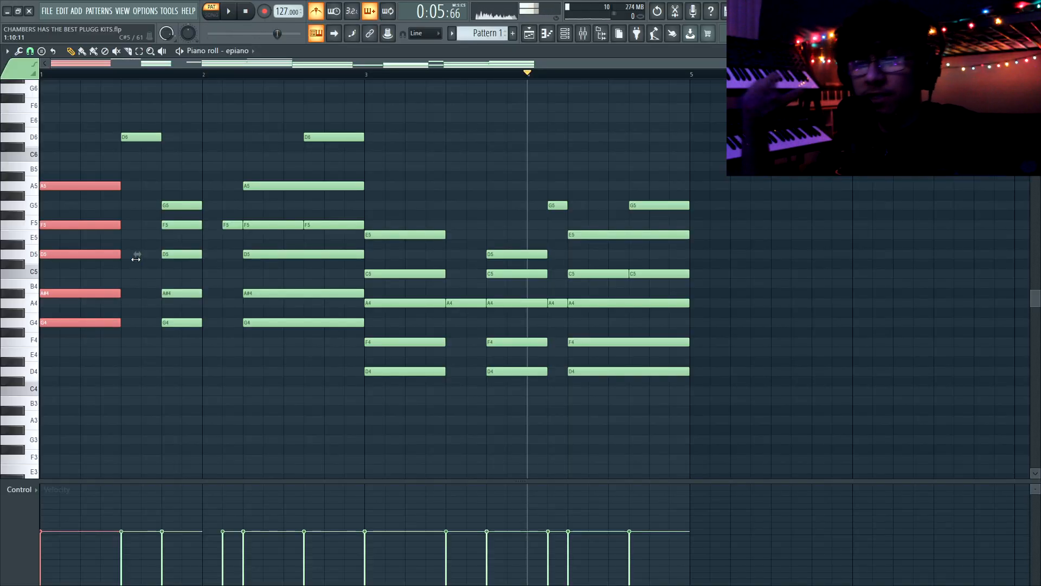
left_click_drag(78, 185, 792, 193)
key("Down")
key("Down")
key("Down")
key("Down")
key("Down")
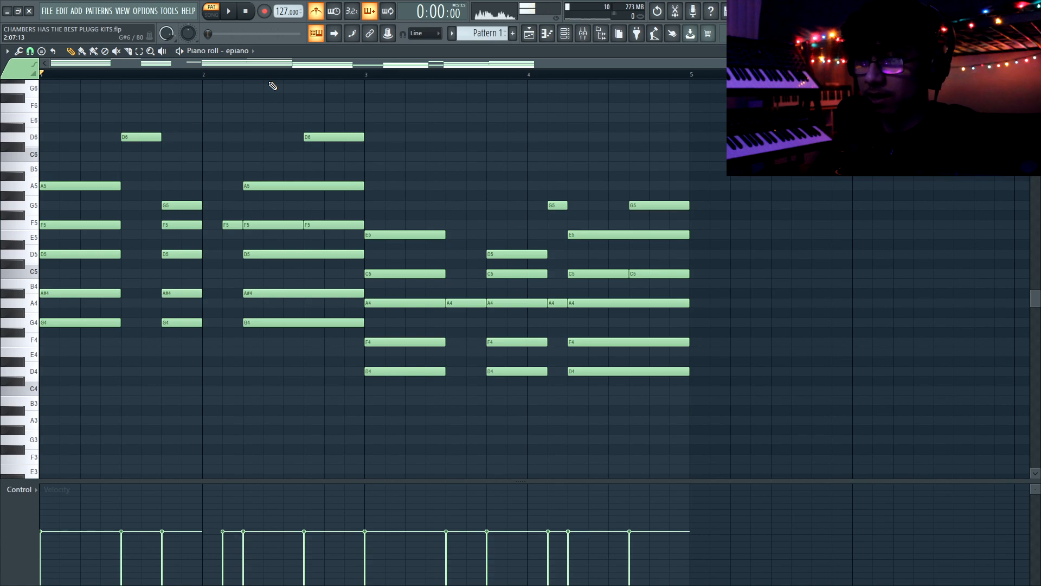
- Open the piano roll of the arp channel and draw a 20-step A5 note from the start of bar 1
key("F6")
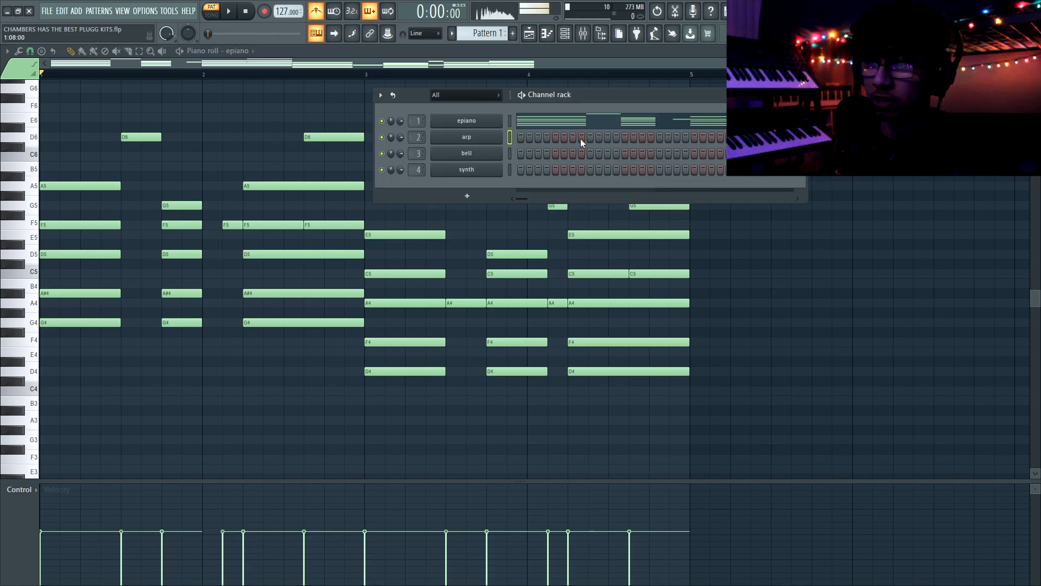
left_click(498, 152)
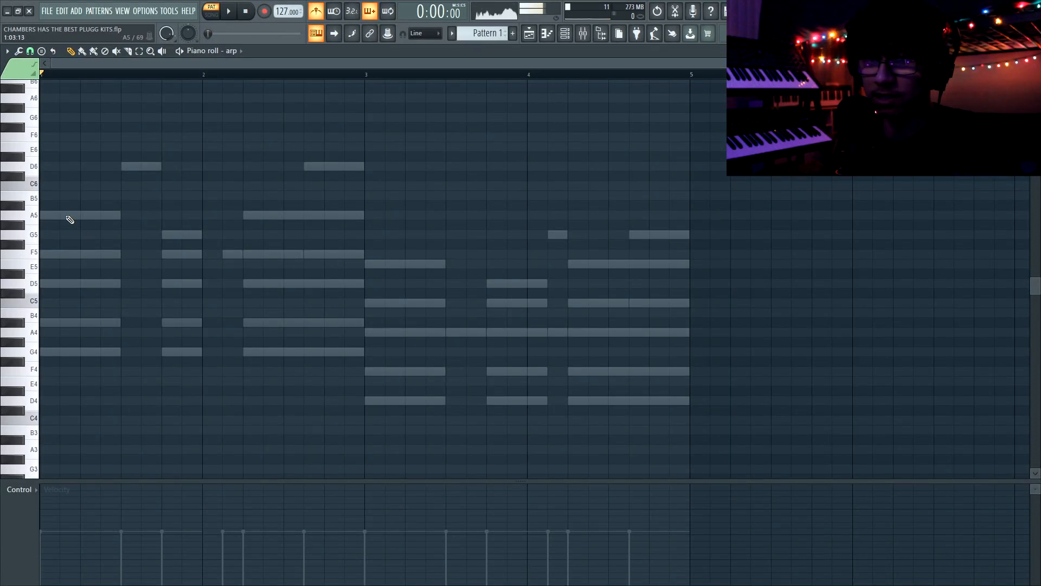
left_click_drag(120, 215, 218, 215)
key("space")
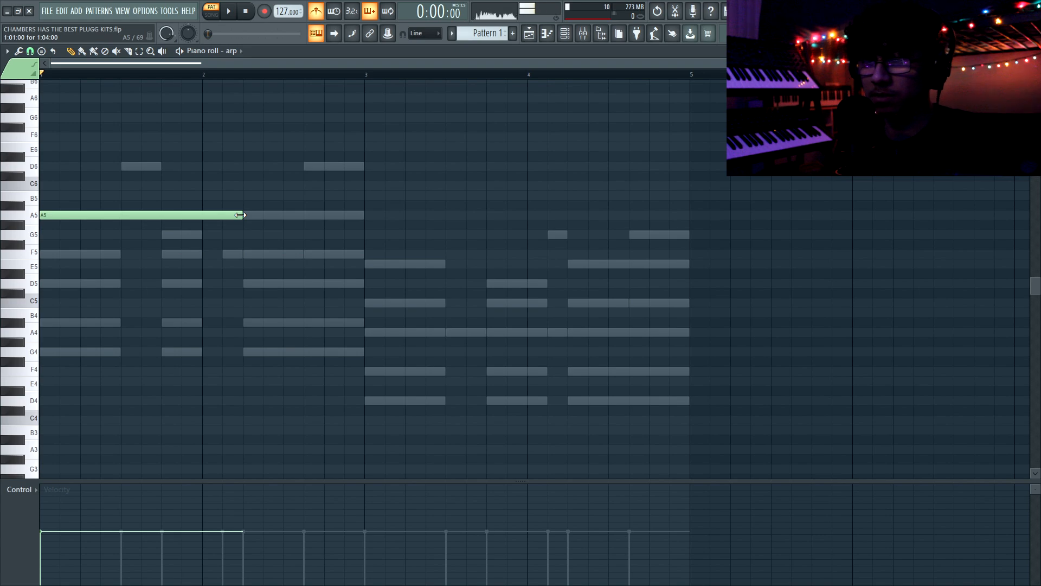
- Add an 8-step F5 note at step 9 of bar 2 and extend the A5 note to meet it
left_click(279, 233)
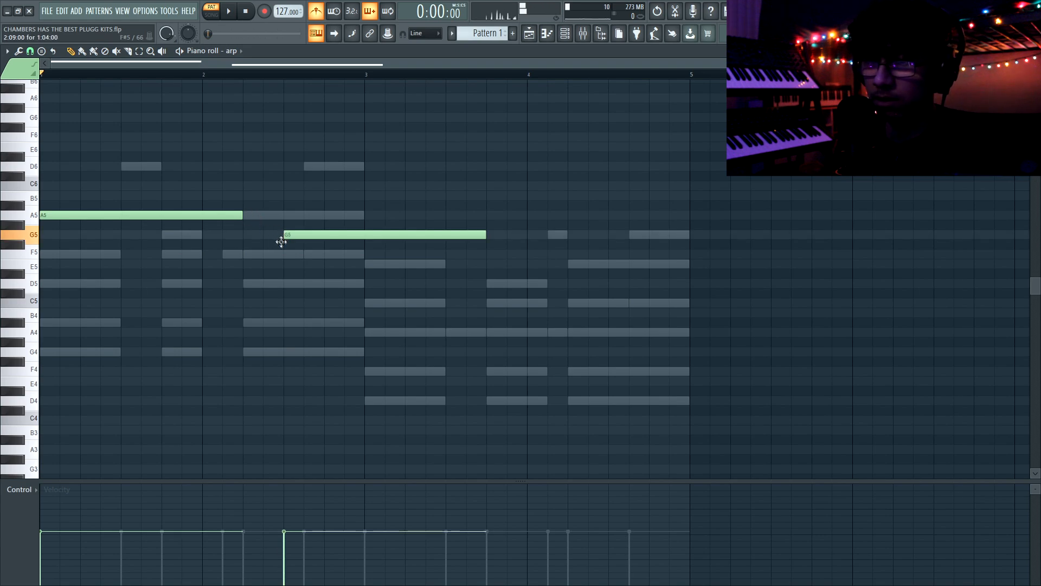
left_click_drag(281, 240, 283, 254)
key("space")
left_click_drag(243, 215, 274, 218)
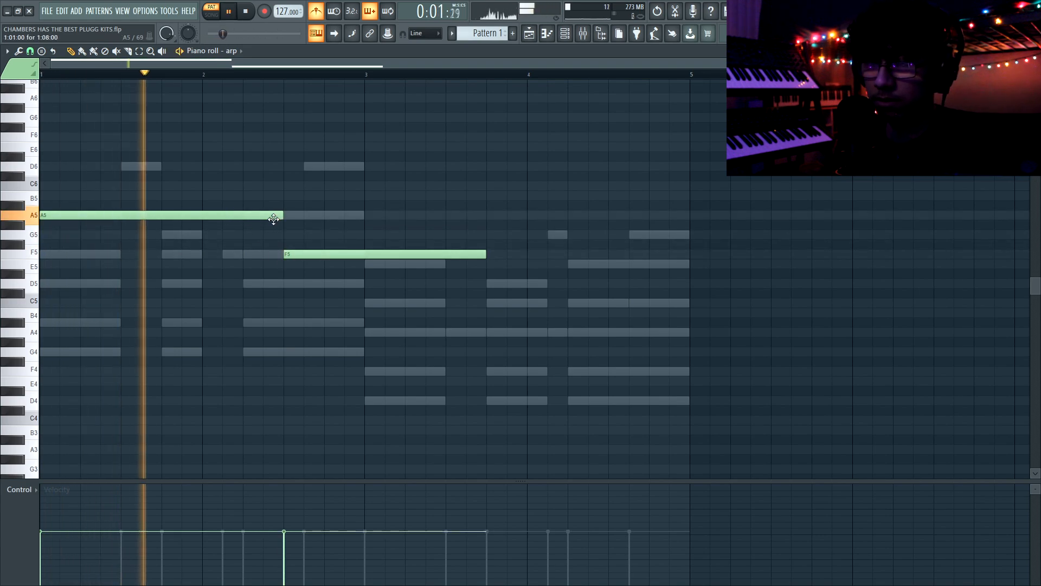
left_click_drag(485, 254, 370, 260)
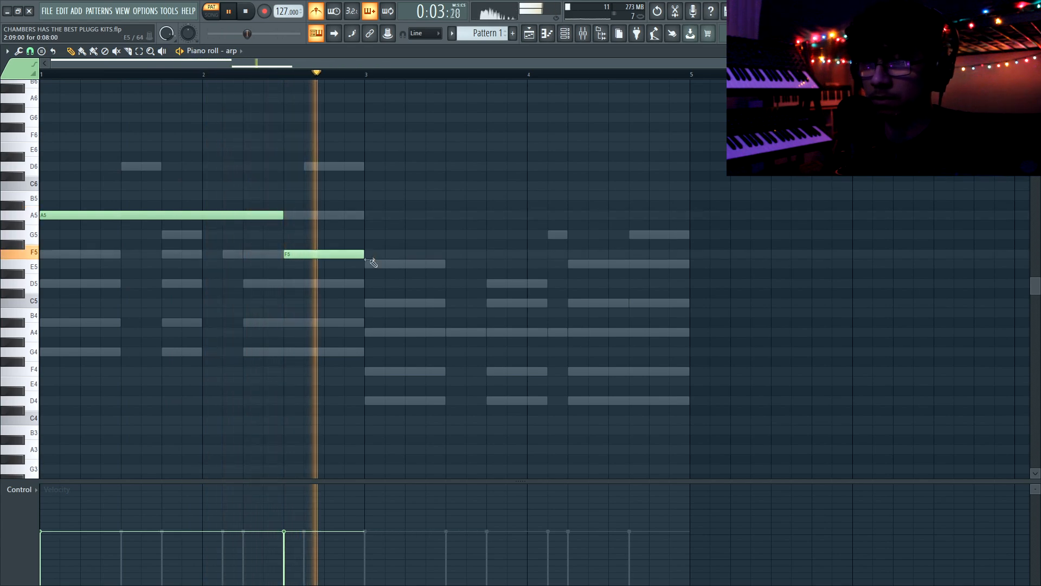
- Add an 8-step C6 note above the F5 in bar 2 and turn off the metronome
left_click(304, 185)
left_click(321, 17)
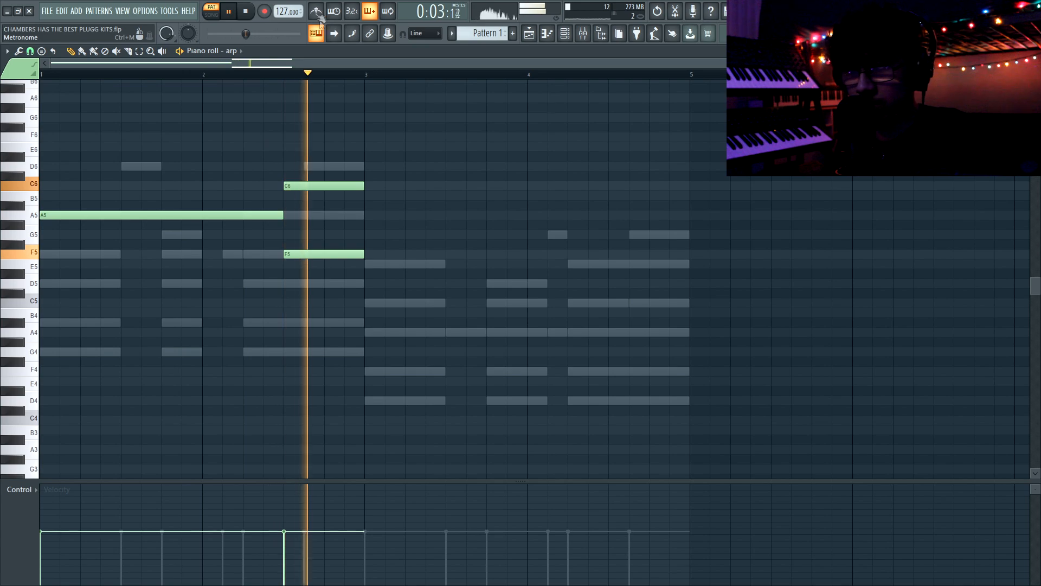
- Add an E5 note at the start of bar 3 in the arp part and extend it to 20 steps, checking by playback
left_click(375, 264)
key("space")
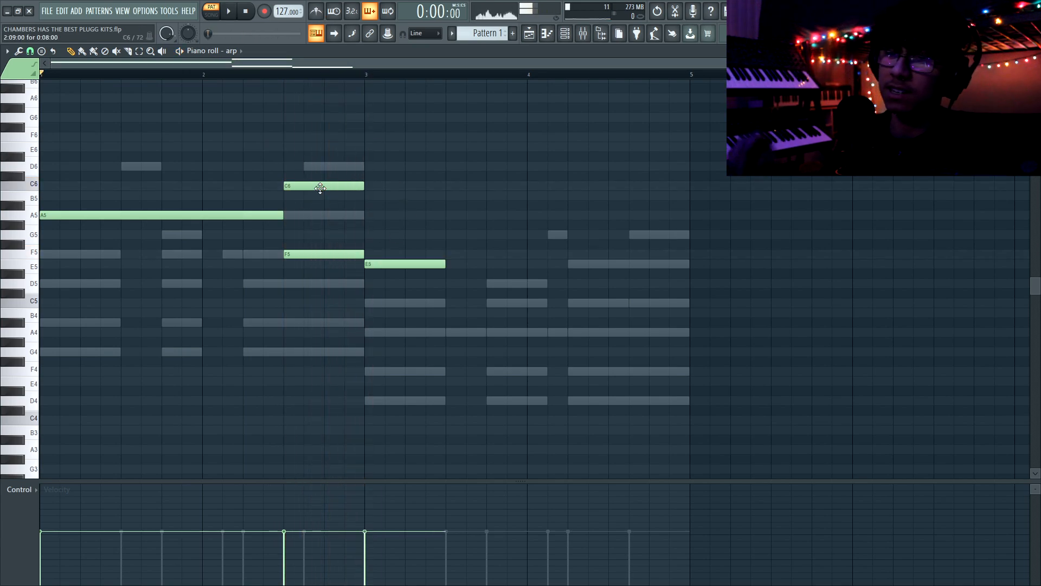
key("space")
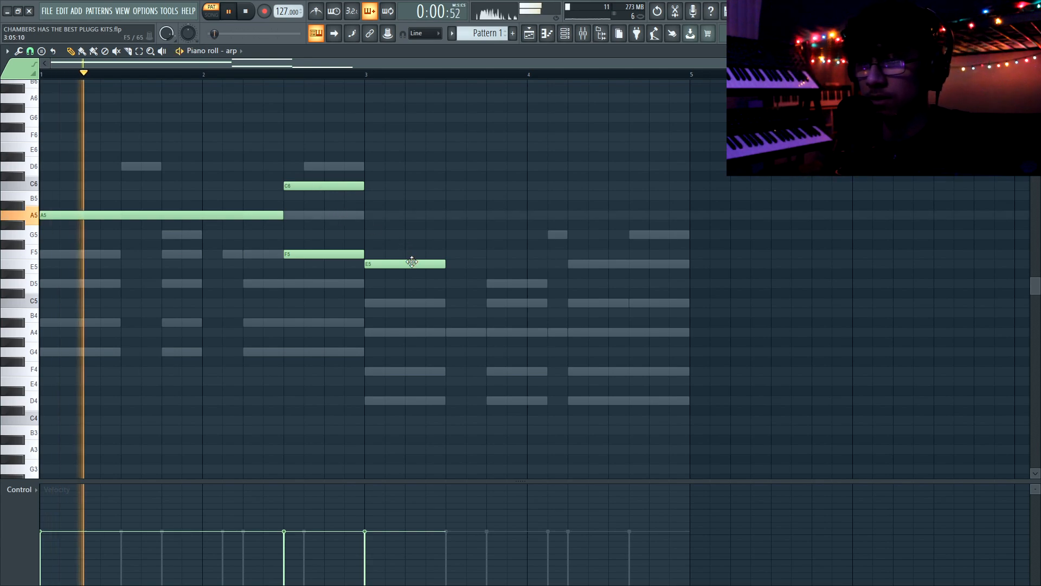
left_click_drag(440, 263, 558, 266)
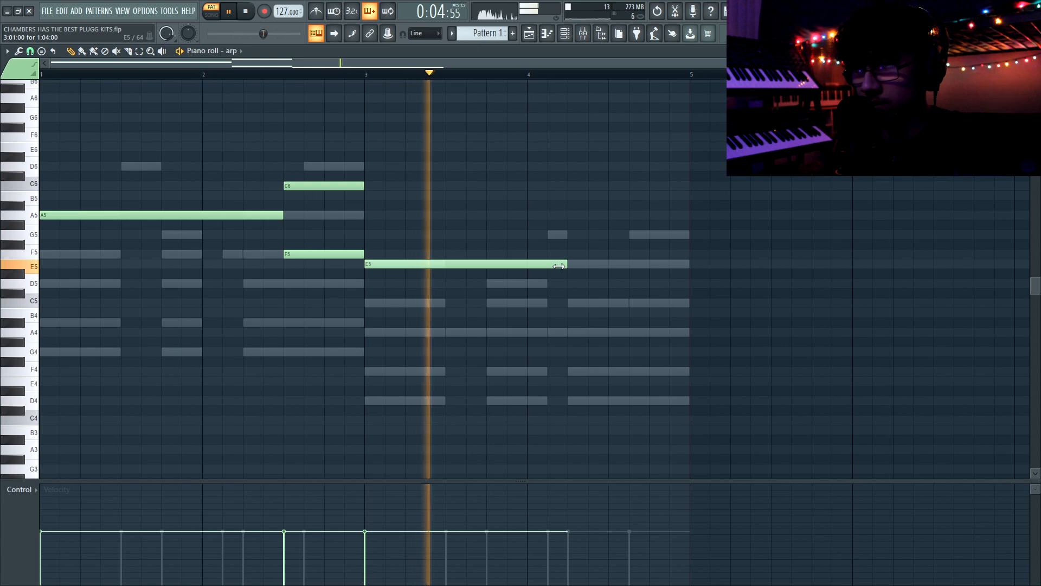
- Add an 8-step F5 arp note from step 9 to the end of bar 4 and extend the E5 note to meet it
left_click(630, 234)
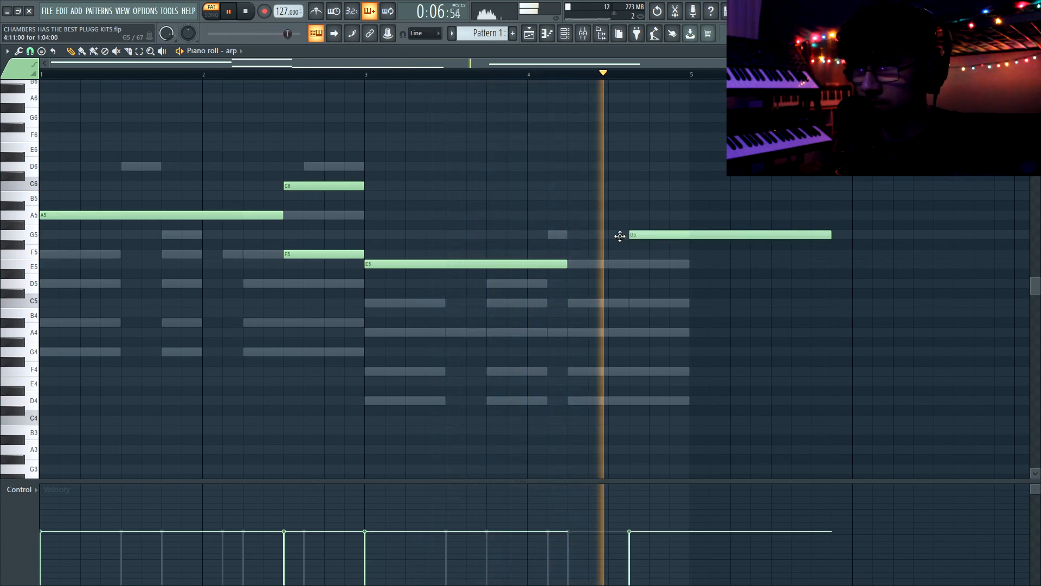
left_click_drag(620, 236, 600, 254)
left_click_drag(808, 253, 689, 254)
left_click_drag(565, 262, 607, 264)
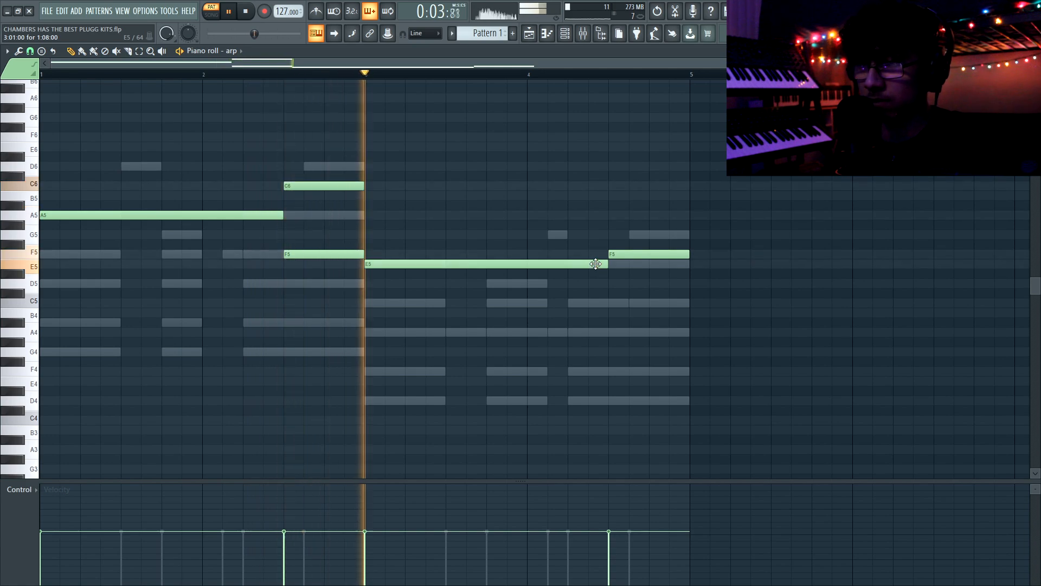
- Slightly raise the velocity of all arp notes and clear the selection
key("ctrl+a")
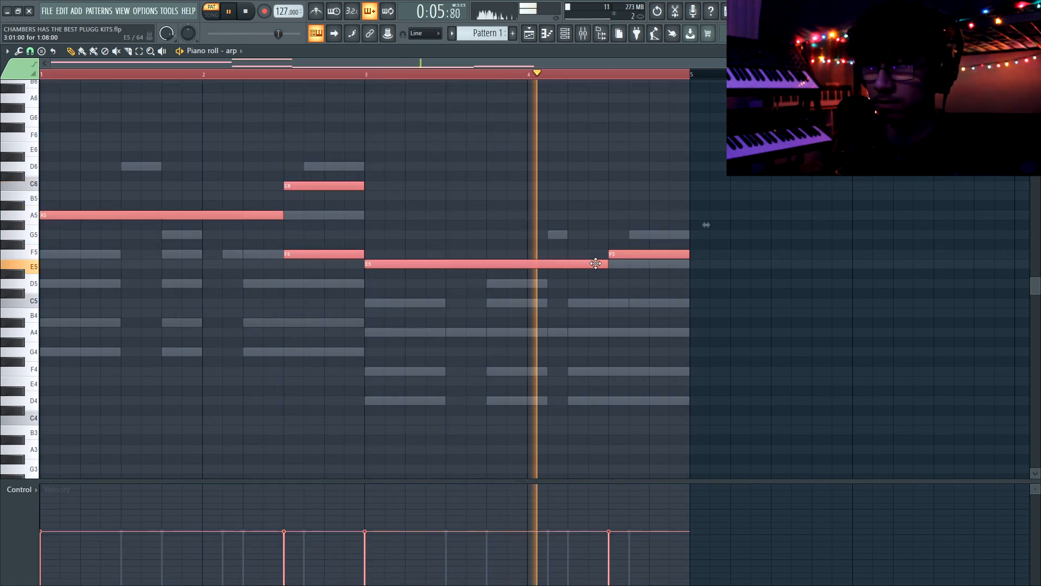
scroll(596, 263, "up", 2)
key("ctrl+d")
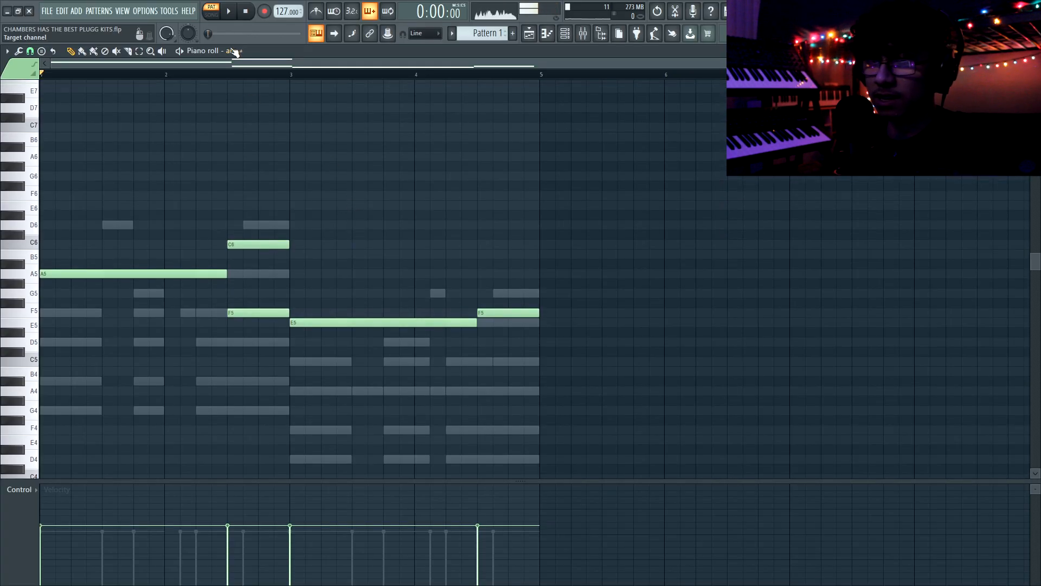
- Switch the piano roll to the bell channel and place a 2-step A5 note at the start of bar 1
left_click(233, 52)
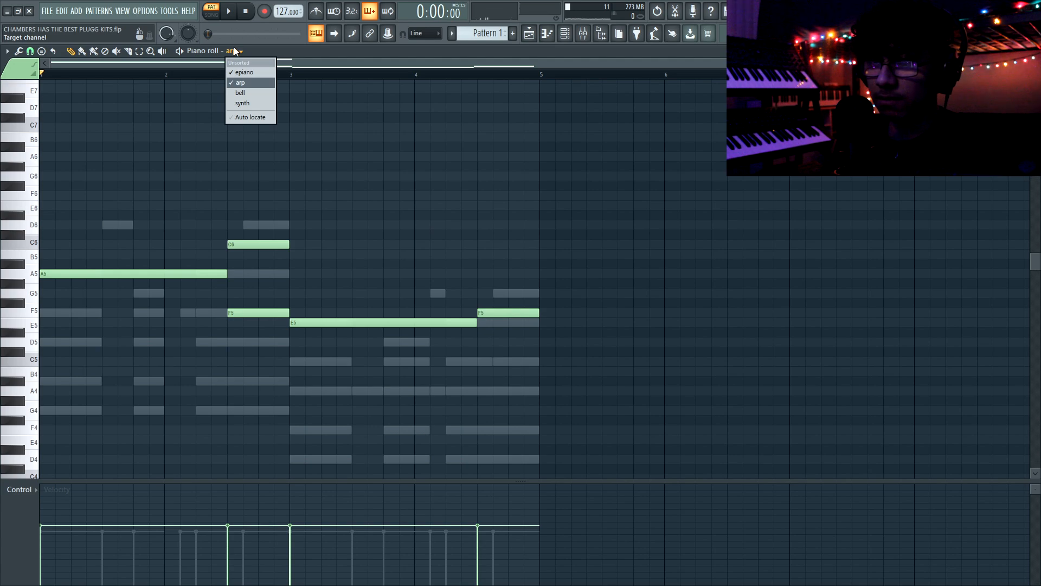
left_click(254, 94)
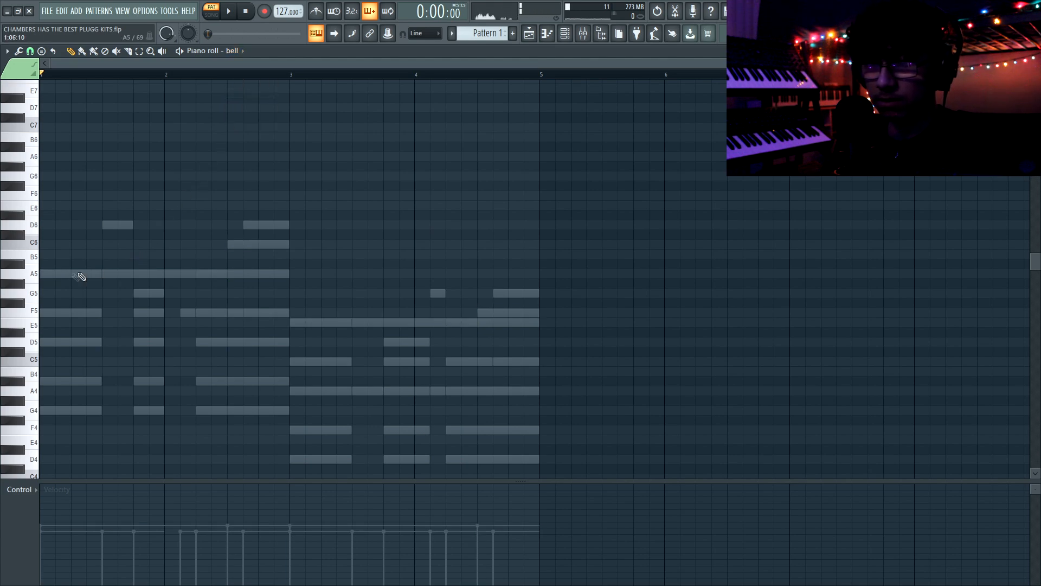
left_click(56, 279)
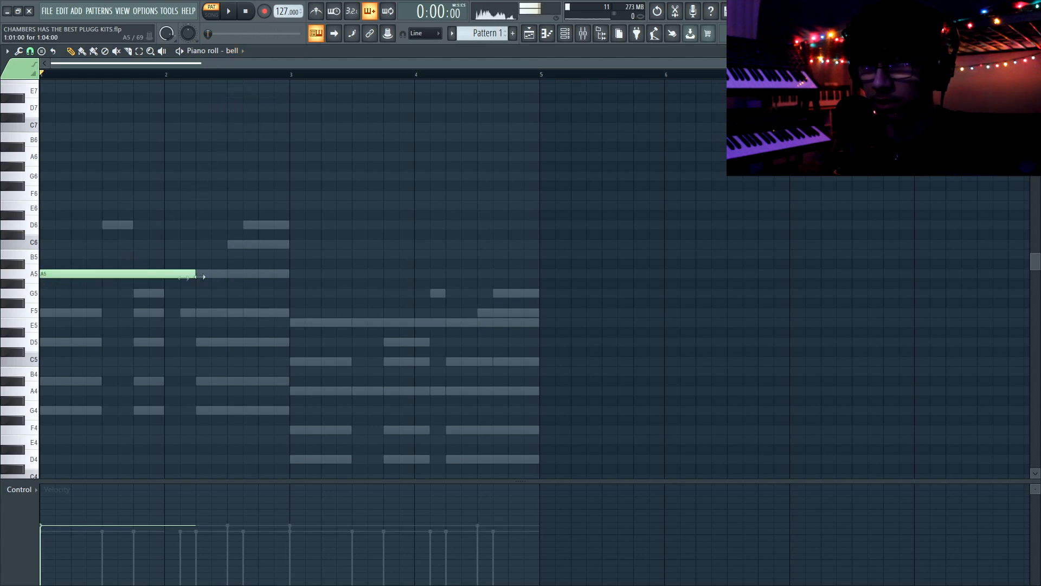
left_click_drag(65, 287, 51, 288)
key("space")
key("space")
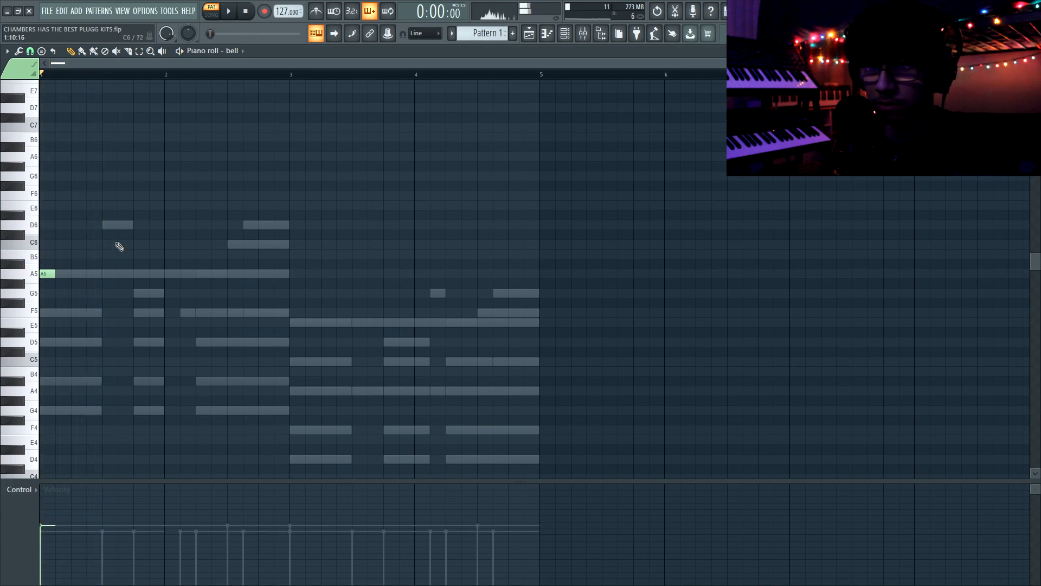
- Add 2-step bell notes: G5 at step 13 of bar 1, A5 and C6 at steps 5 and 11 of bar 2, E5 starting bar 3
left_click(379, 319)
key("space")
scroll(488, 260, "down", 2)
left_click(551, 102)
left_click(678, 23)
left_click(808, 237)
key("space")
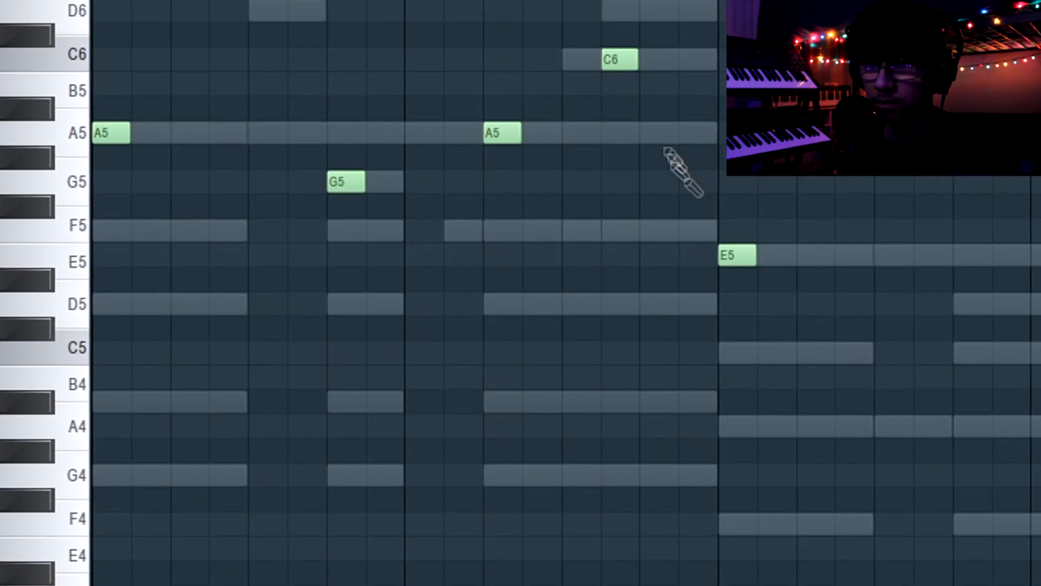
- Try F5 for bar 2's last bell note and add 2-step D5 at step 13 of bar 3, E5 and G5 at steps 5 and 11 of bar 4
left_click_drag(670, 23, 670, 158)
left_click_drag(583, 192, 583, 237)
left_click(924, 307)
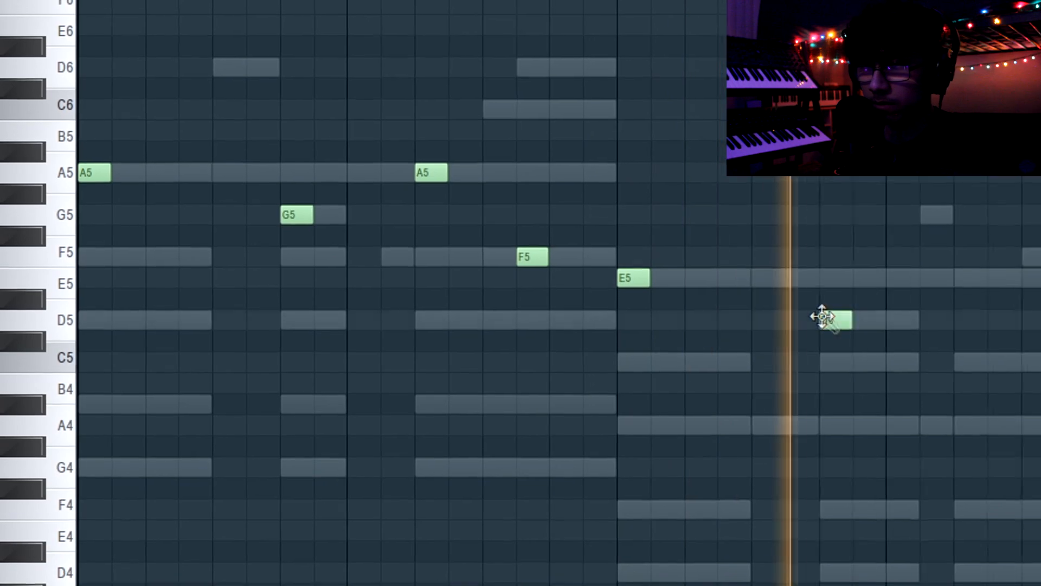
left_click(927, 283)
left_click(1022, 224)
- Slightly lower the velocity of all bell notes and move the F5 note in bar 2 back up to C6
scroll(1004, 285, "up", 2)
key("ctrl+a")
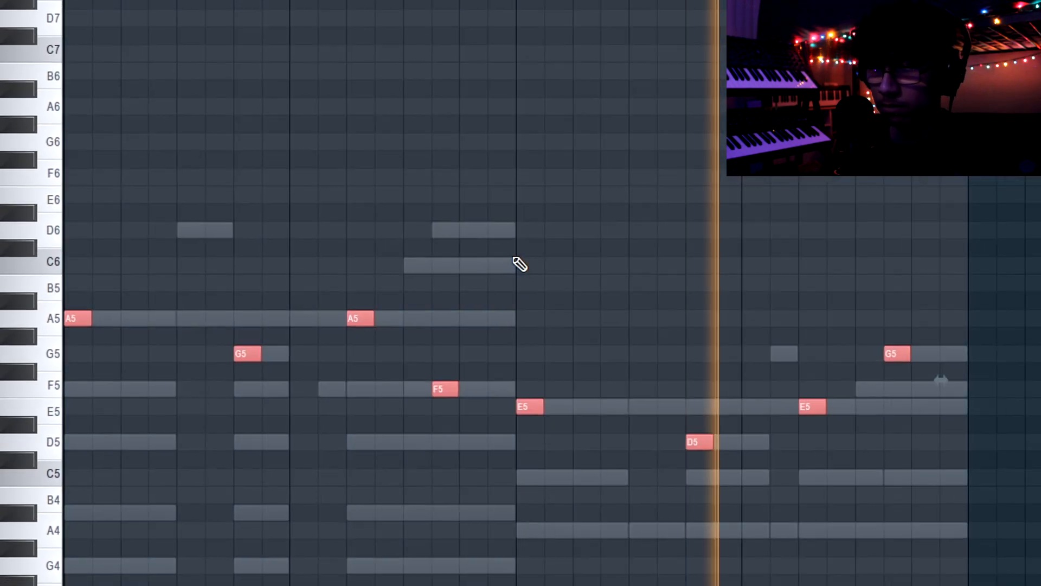
key("ctrl+d")
left_click(420, 272)
key("space")
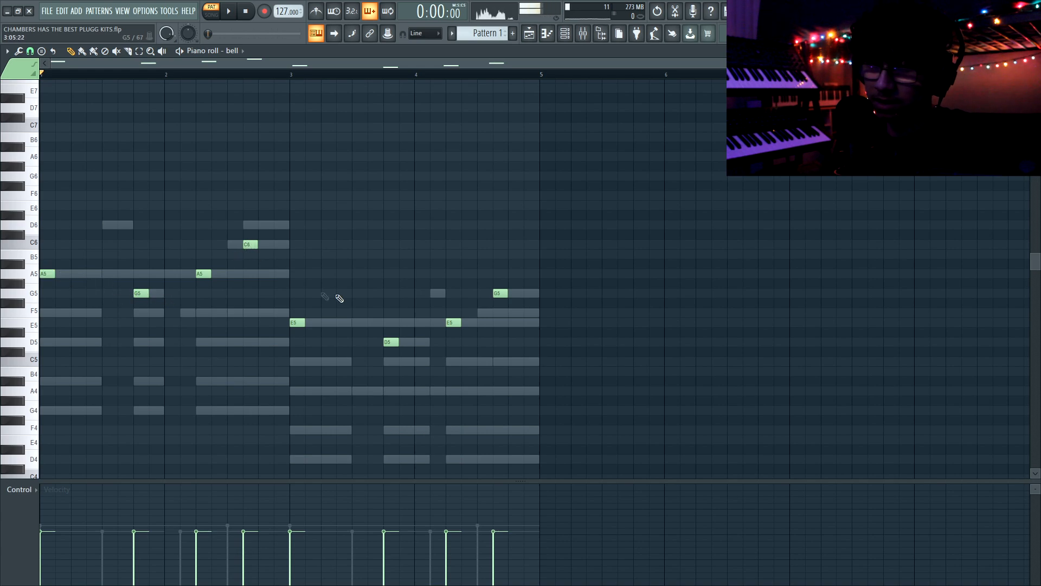
- Open the synth channel's instrument, view the Harmonic Lead preset and its edit page, and close the instrument window
key("F6")
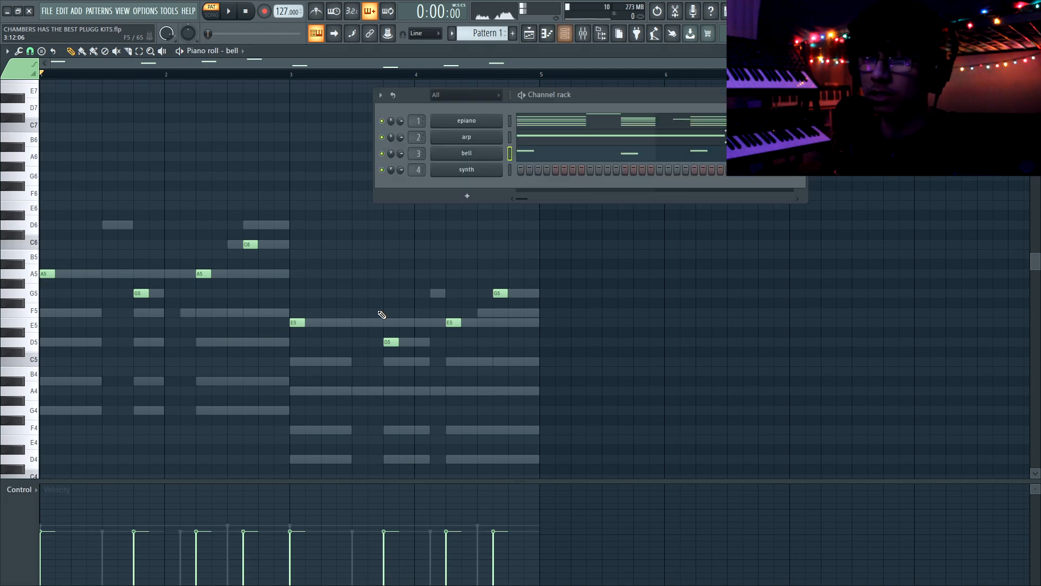
left_click(485, 170)
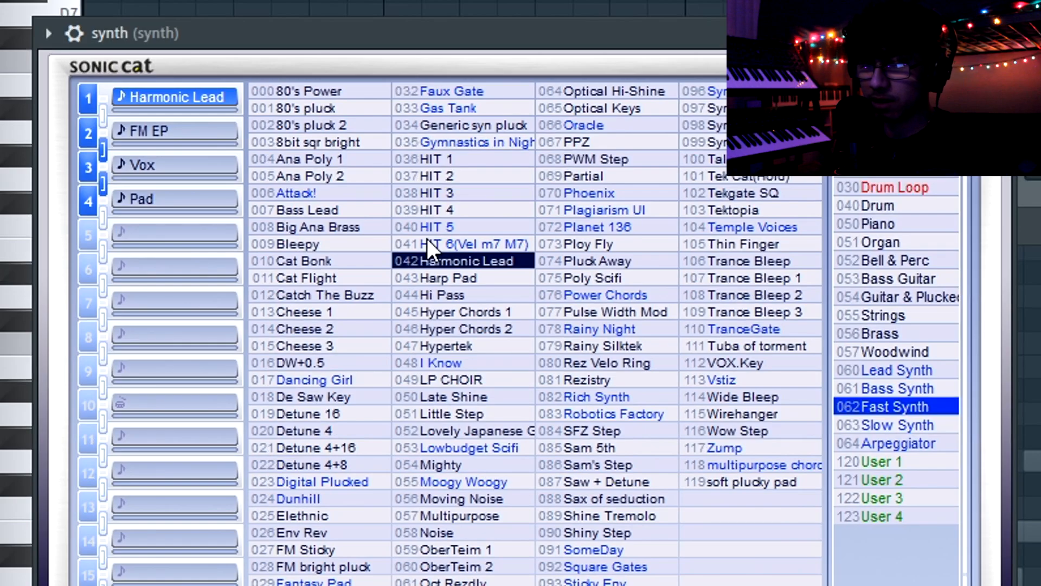
double_click(427, 239)
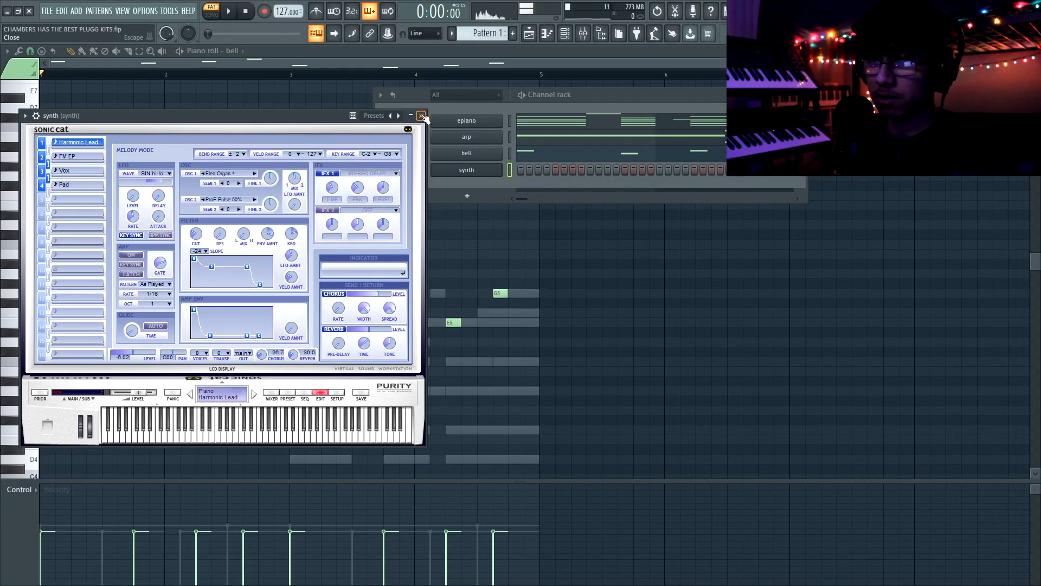
left_click(422, 115)
- Draw synth notes: 8-step A5 in bar 1, 4-step A5, D6, F6, G6 across bar 2, E6 and D6 at steps 1 and 13 of bar 3
left_click(237, 251)
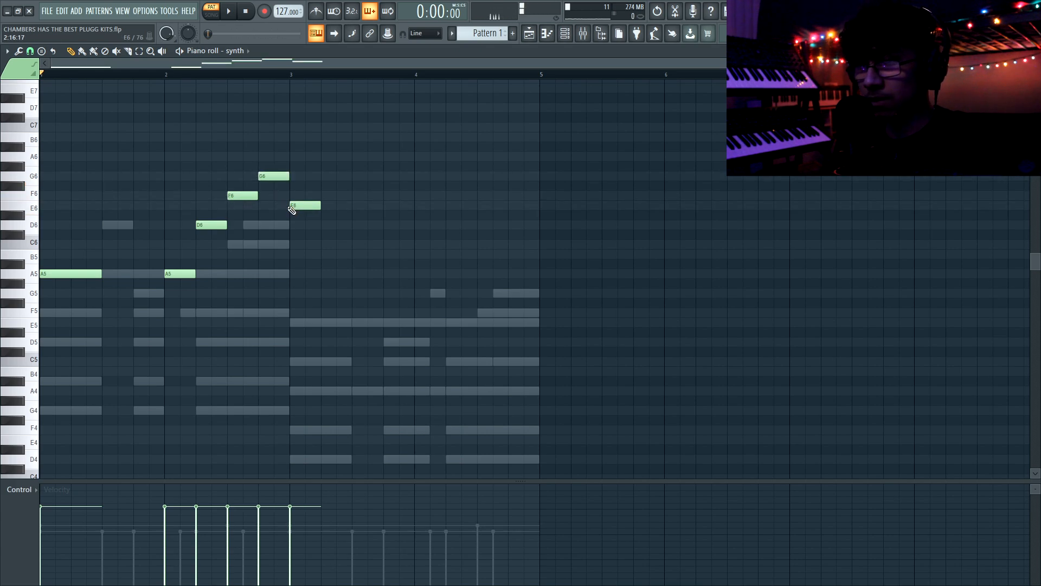
key("space")
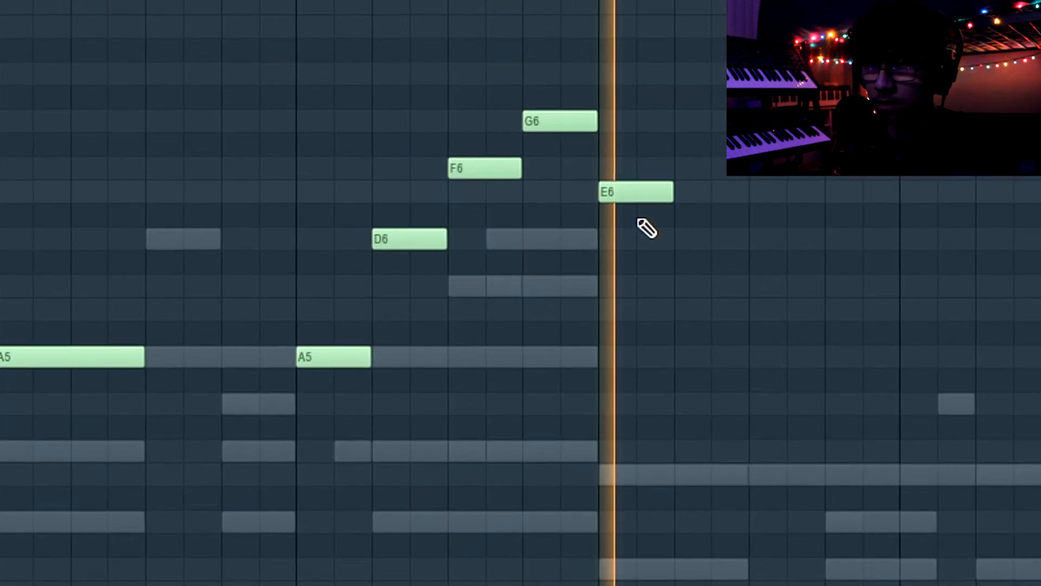
left_click(829, 239)
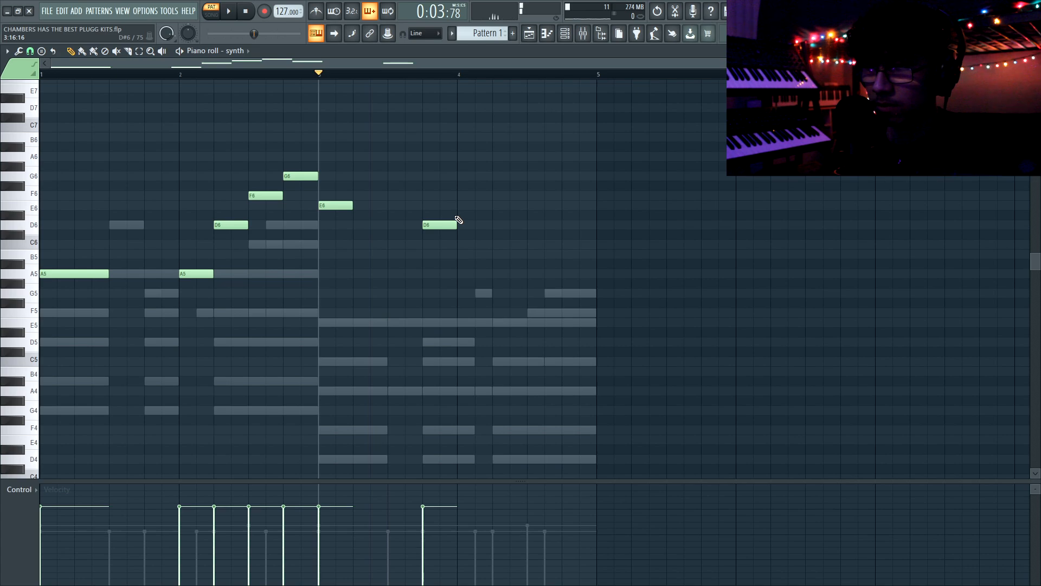
- Add synth notes in bar 4: a 2-step E6 at step 3, a 4-step F6 at step 5 and a 4-step C6 at step 11
key("space")
mouse_move(492, 205)
left_mouse_down()
mouse_move(465, 208)
mouse_move(480, 205)
left_mouse_up()
left_click(535, 207)
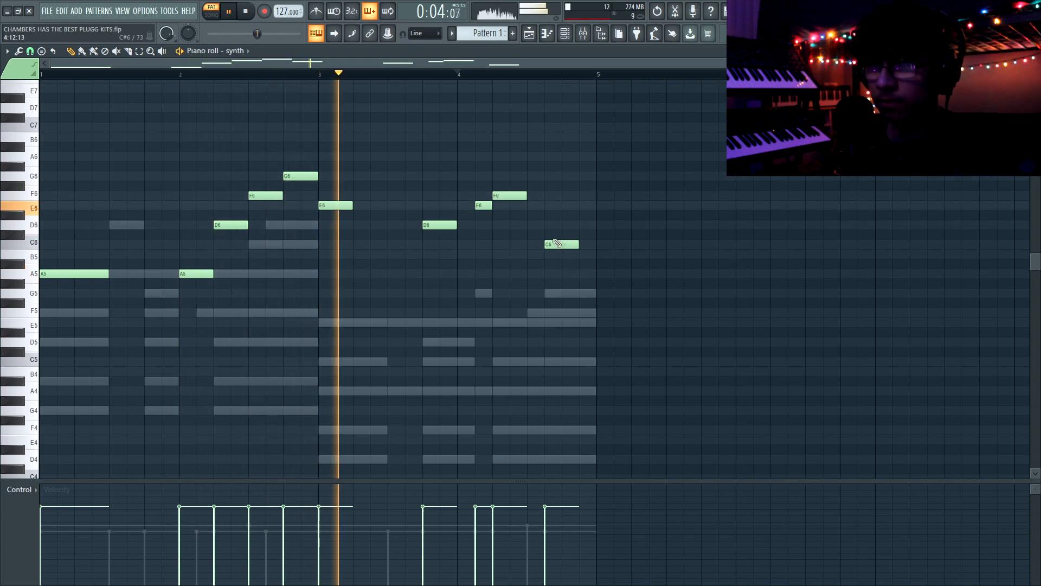
- Slightly lower the velocity of all synth notes, save the project and stop playback
key("ctrl+a")
key("ctrl+d")
key("ctrl+s")
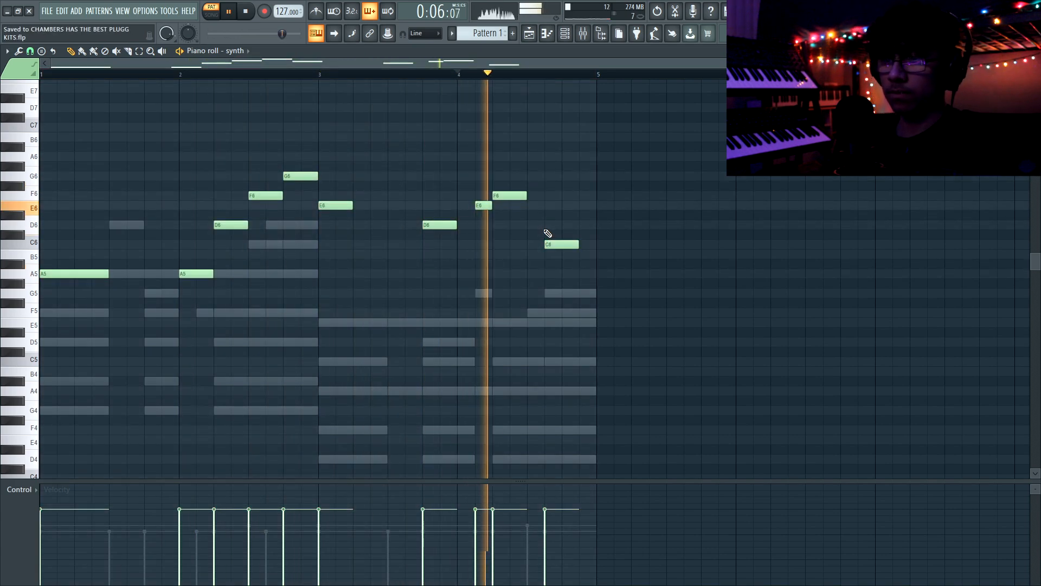
key("space")
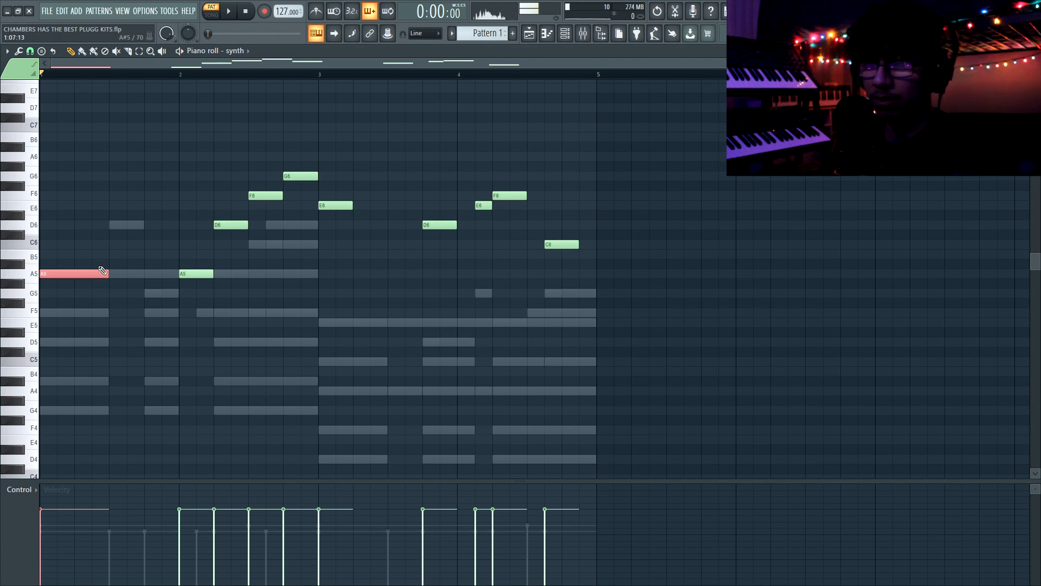
- Try the four rising synth notes of bar 2 one octave lower
left_click_drag(295, 164, 182, 310)
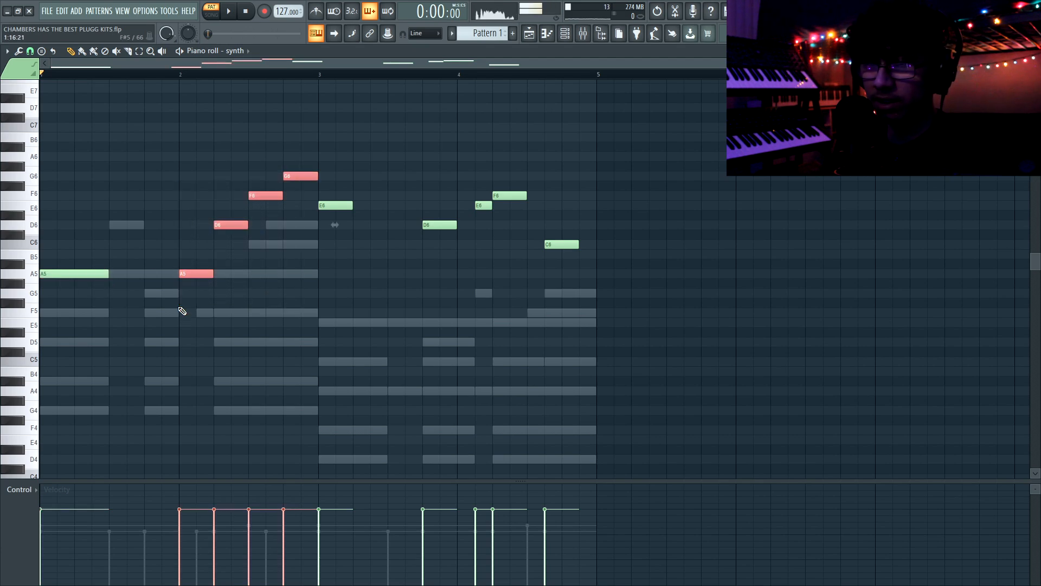
scroll(198, 386, "up", 3)
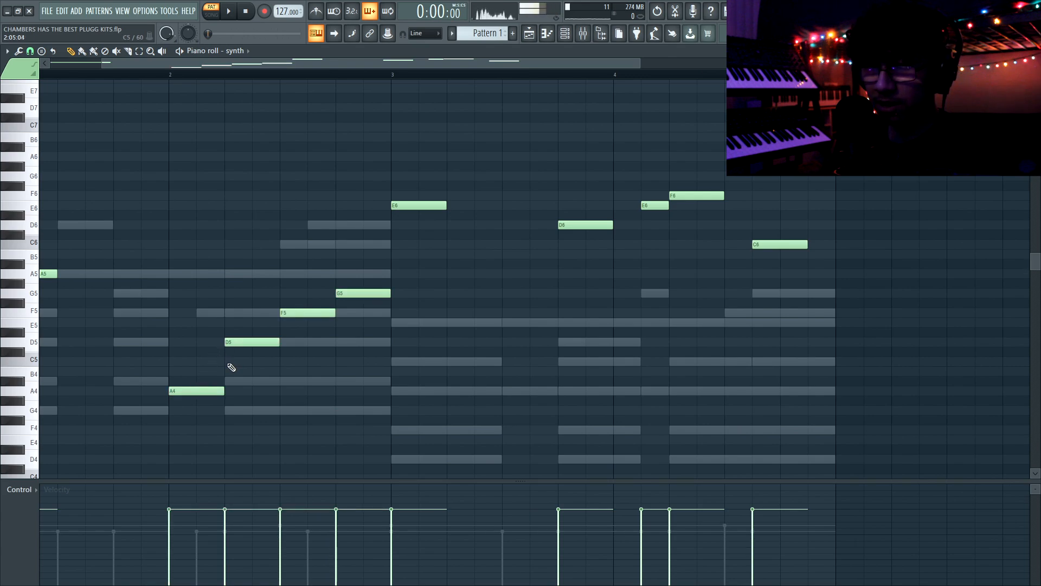
left_click_drag(363, 283, 194, 463)
left_click(262, 328)
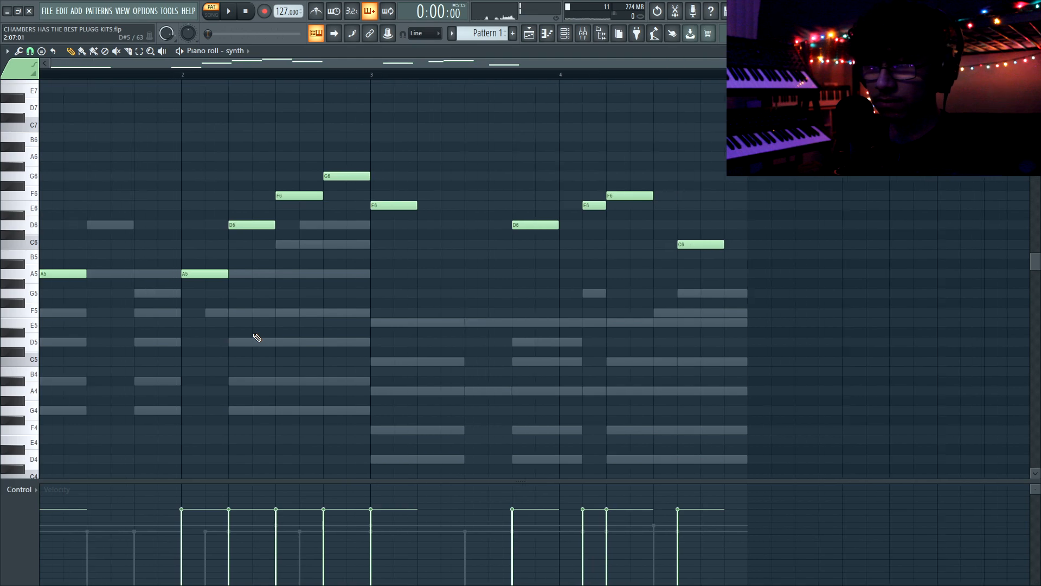
scroll(256, 337, "down", 3)
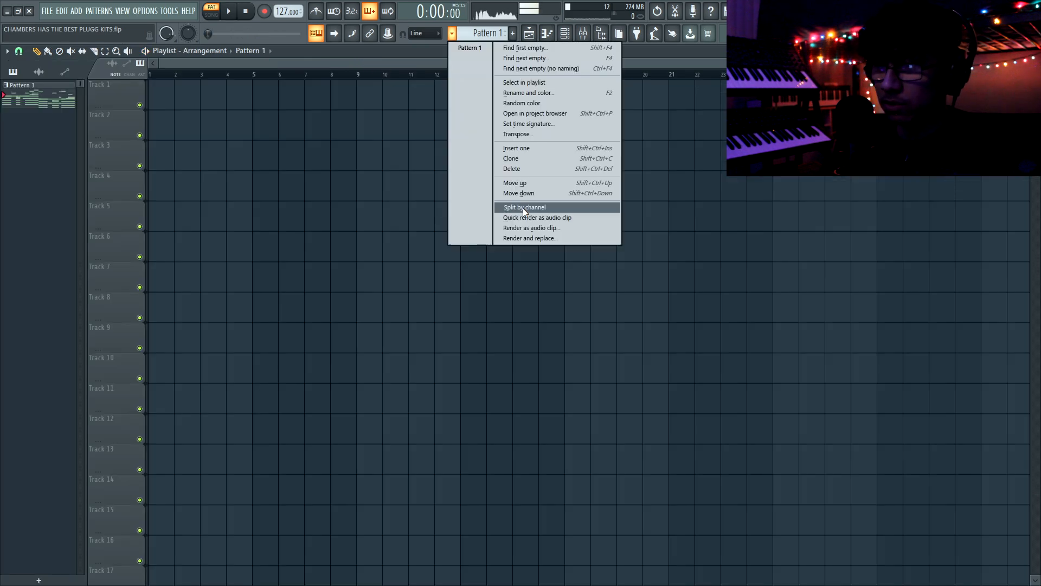
- Split Pattern 1 by channel and place the epiano, arp, bell and synth patterns at bar 1 on playlist tracks 1 to 4
left_click(523, 207)
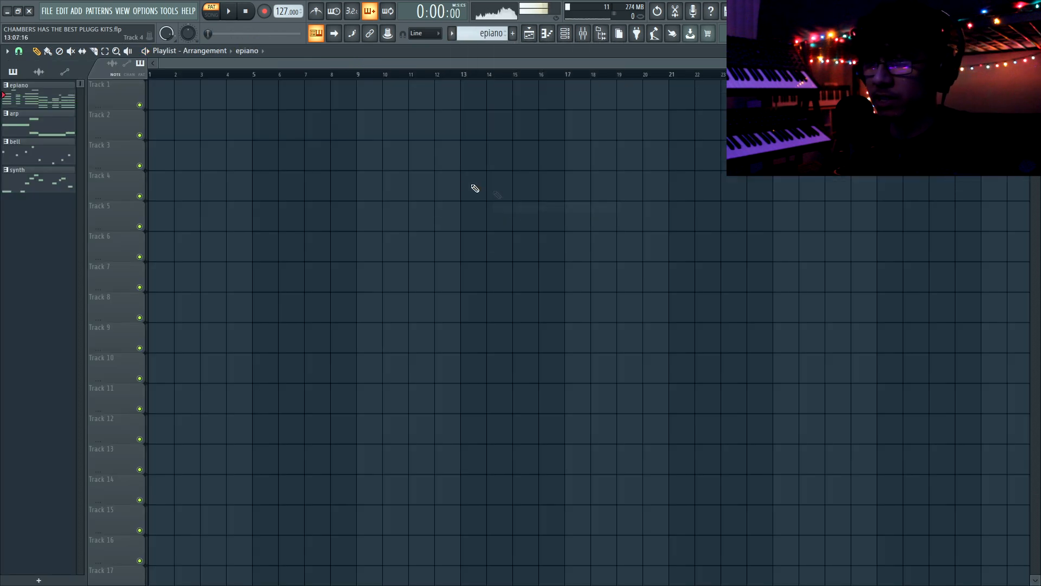
left_click_drag(165, 101, 165, 97)
key("space")
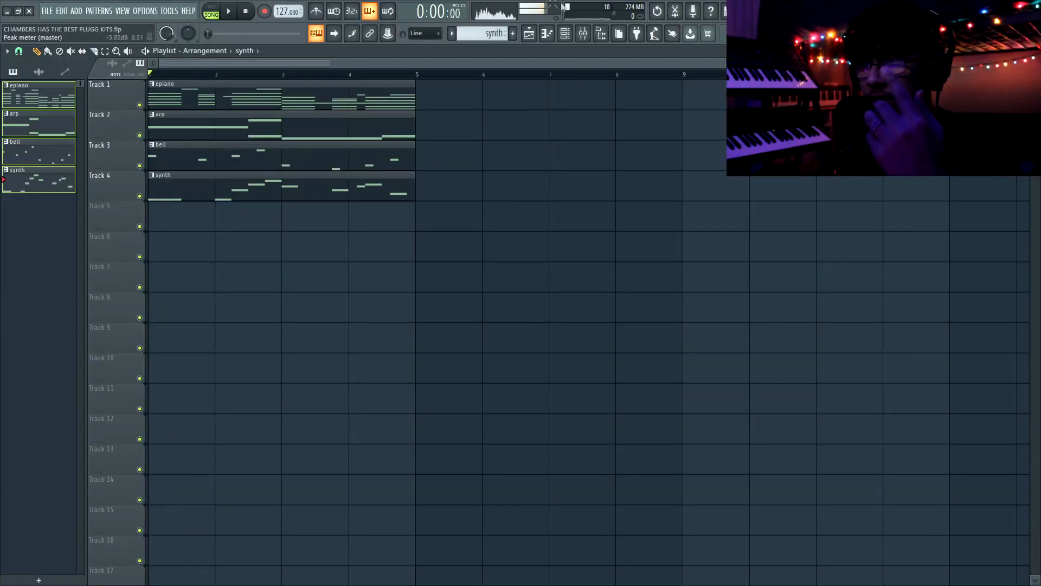
- Load the 808 1, Clap 1, Hi Hat 2, Open Hat 9, Perc 3, Perc 5, Snare 1 and Xtra 1 samples as new channels
key("alt+F8")
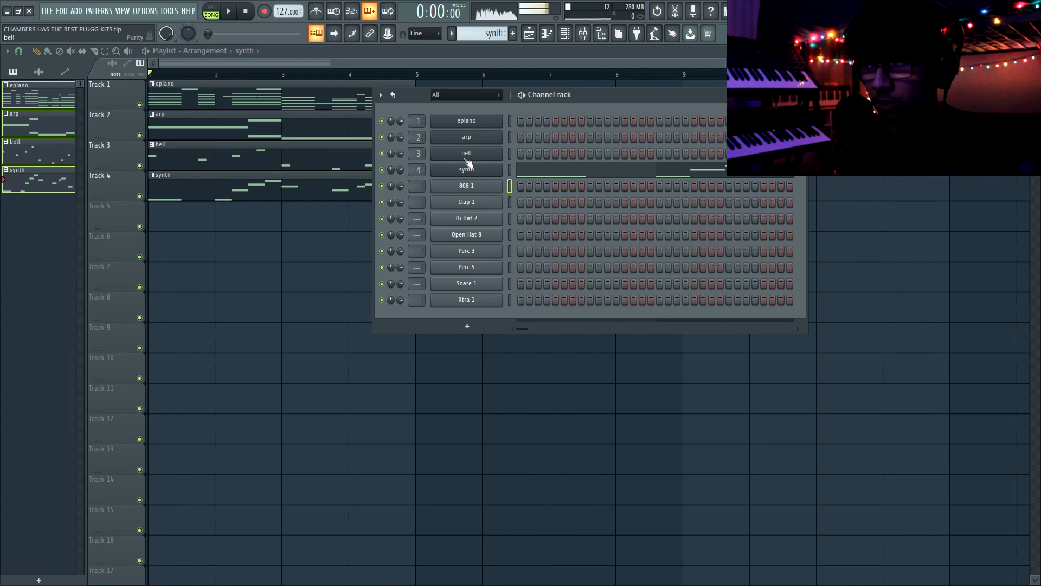
- Mute the synth, bell and arp tracks in the playlist, keeping only the epiano track active
left_click(139, 196)
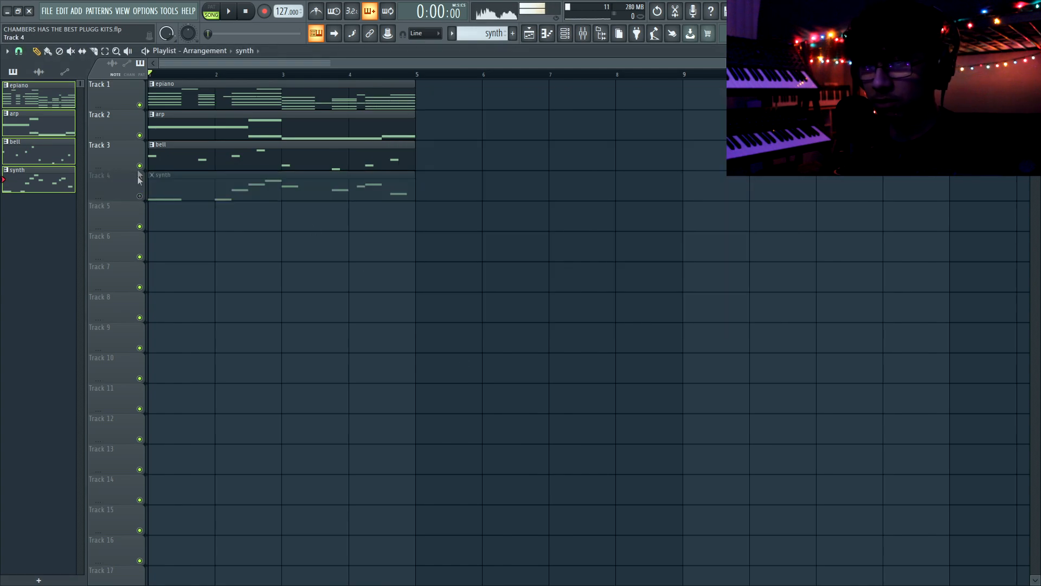
left_click(140, 165)
left_click(140, 135)
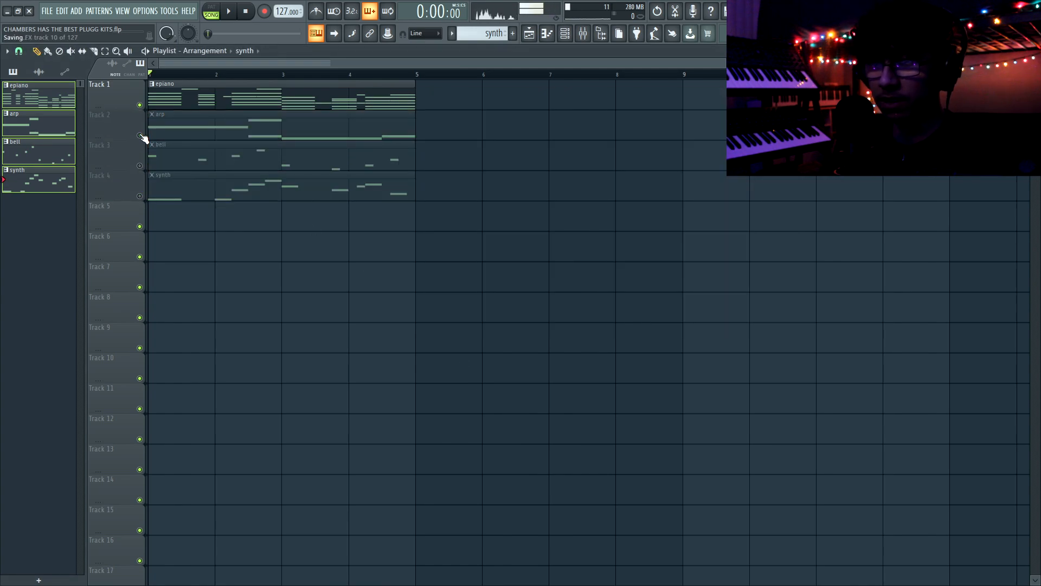
- In the epiano pattern, draw an 808 1 bass line of G5 in bars 1 and 2, D5 in bar 3, and E5 and F5 in bar 4
double_click(199, 101)
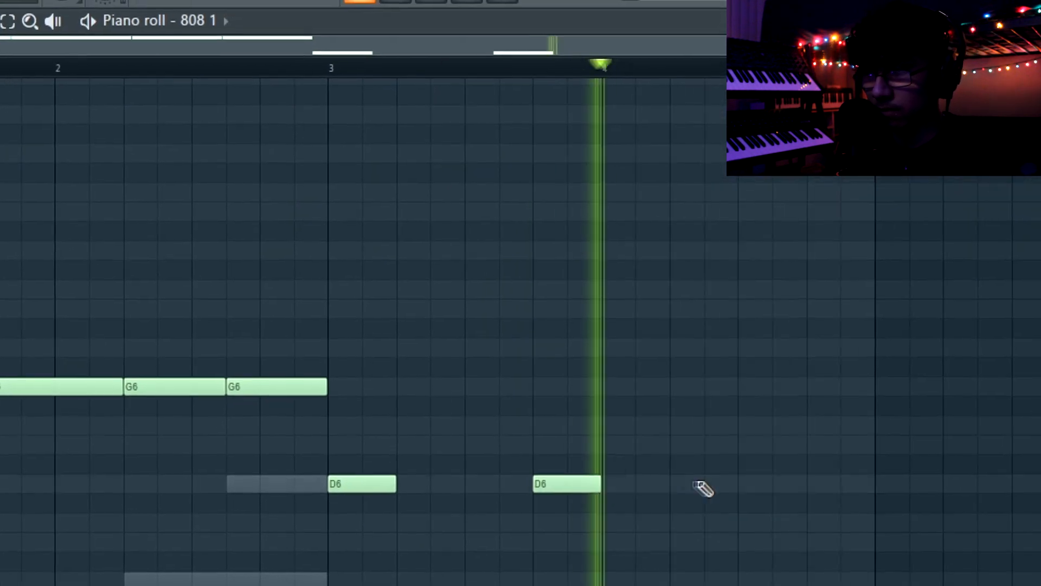
left_click(703, 488)
left_click(751, 421)
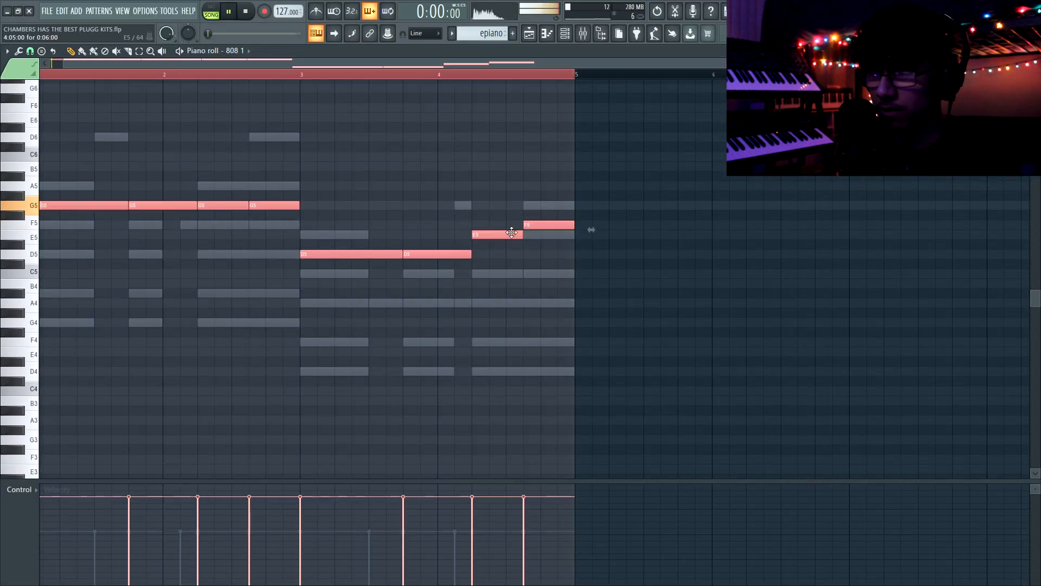
- Raise the last G5 note of the 808 line, at the end of bar 2, to A5
key("space")
left_click_drag(250, 209, 252, 189)
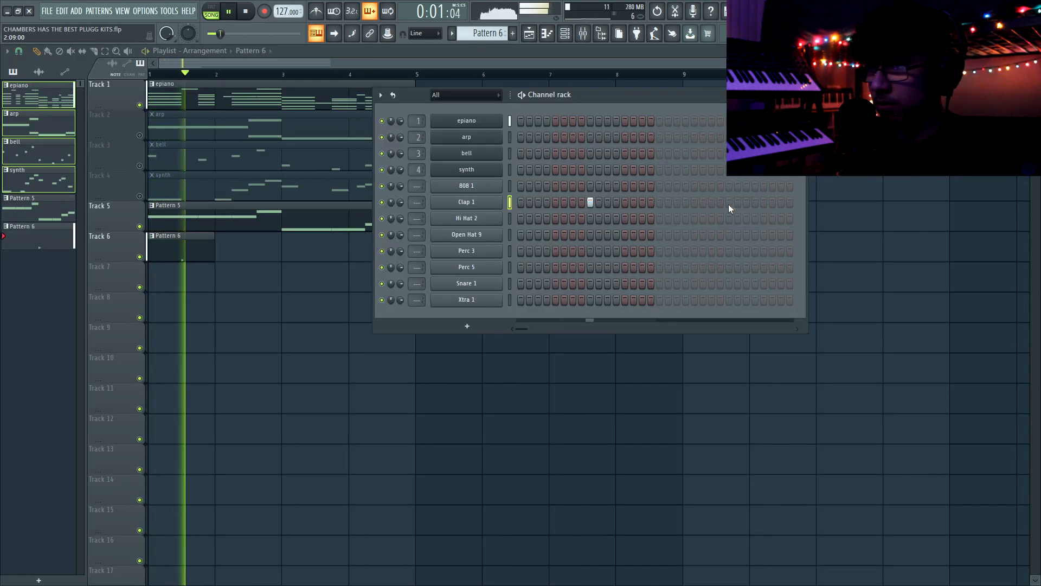
- Add a Clap 1 hit on step 25, and repeat the hi-hat part at bar 3 on track 7 with the step 31 hit removed
left_click(728, 202)
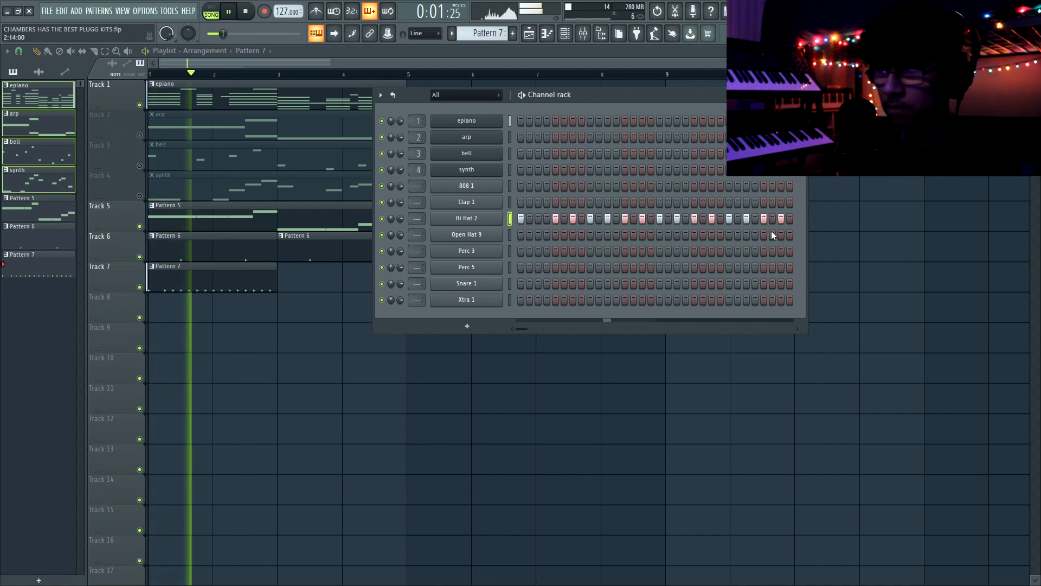
left_click(309, 275)
scroll(310, 275, "down", 1)
key("F6")
right_click(778, 220)
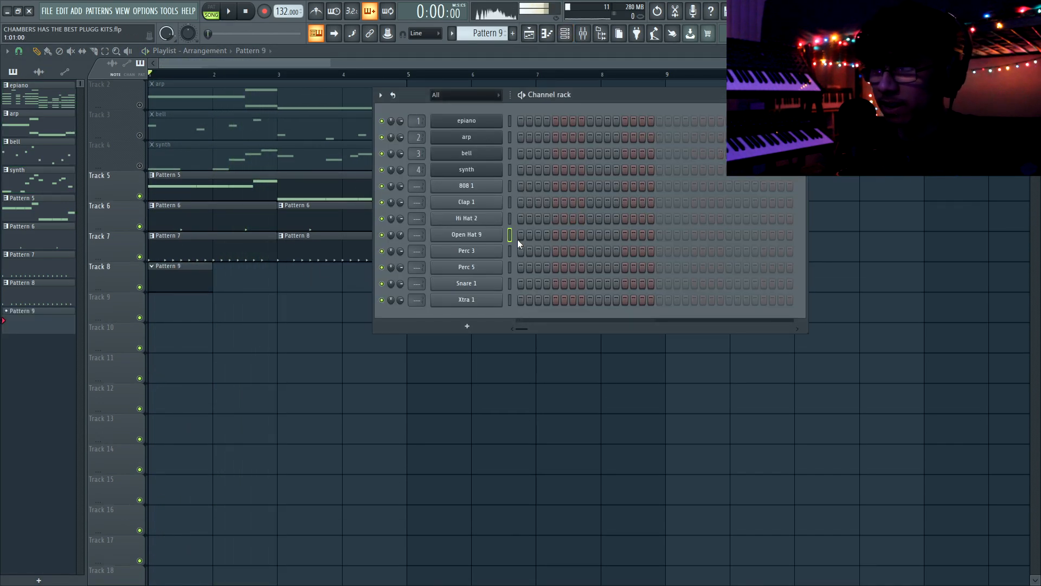
- Put Open Hat 9 hits on steps 1 and 21, repeat the pattern at bar 3 on track 8, and lower the channel's volume
left_click(521, 234)
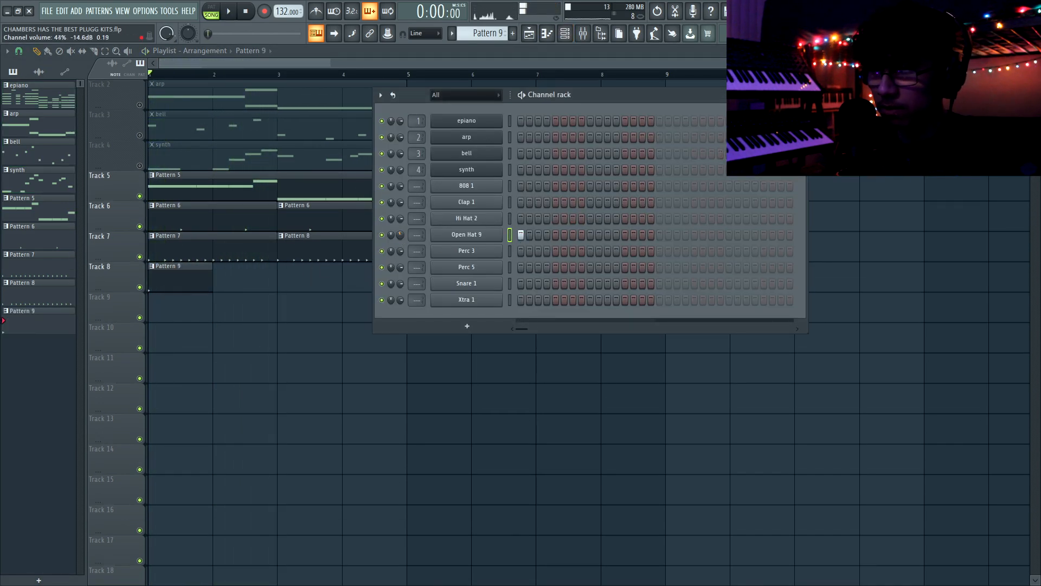
left_click(689, 234)
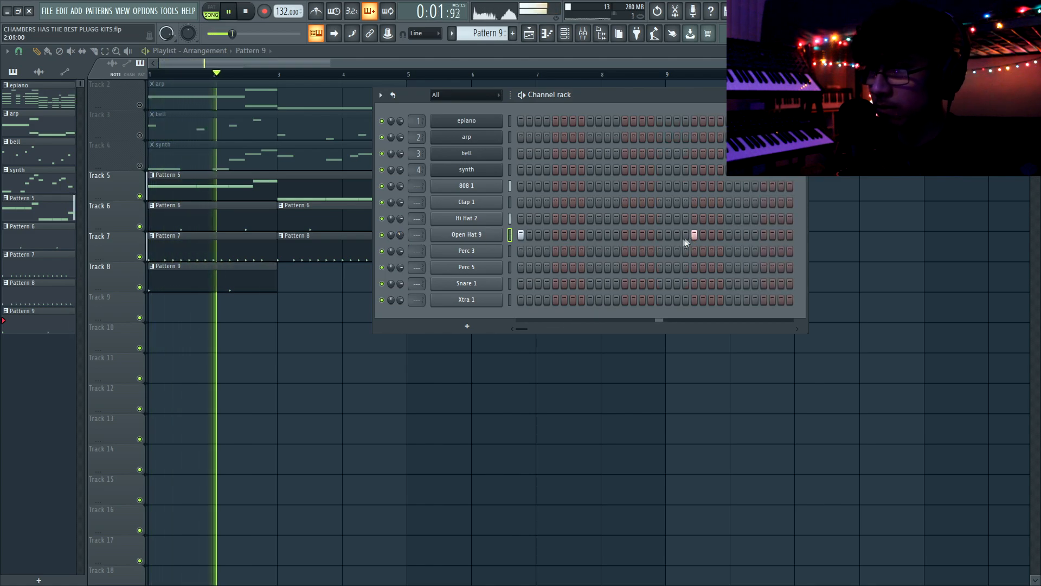
key("F6")
left_click(287, 280)
key("F6")
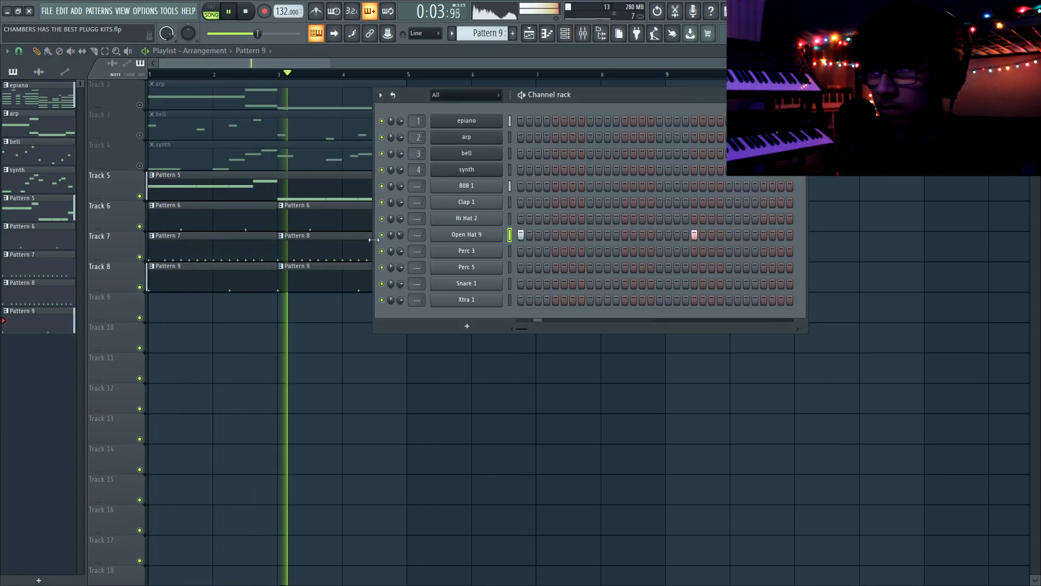
left_click_drag(402, 237, 400, 240)
key("space")
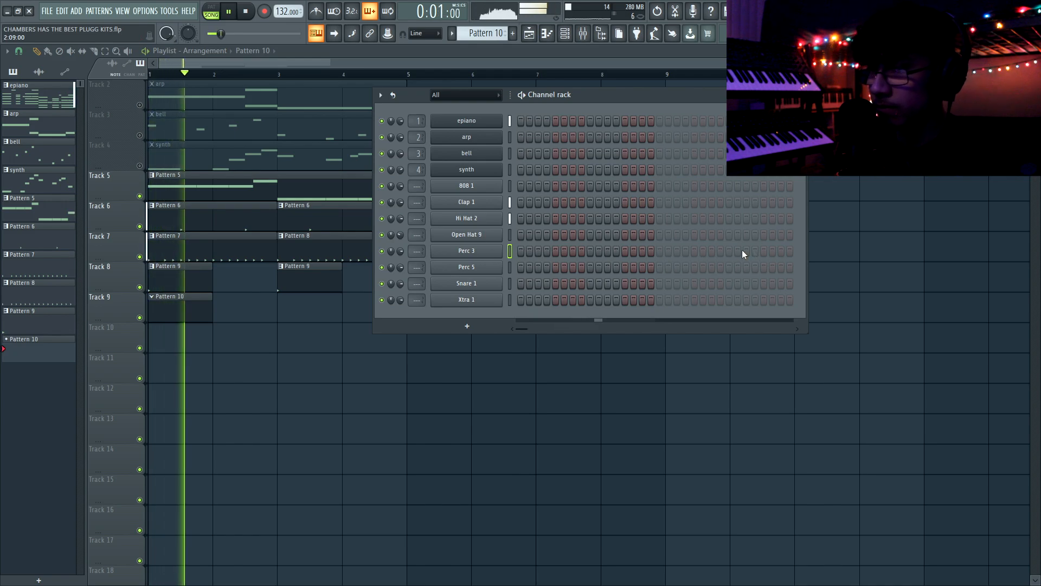
- Repeat the Perc 3 pattern at bar 3 on playlist track 9 and lower the Perc 3 channel volume
key("F6")
left_click_drag(314, 309, 335, 307)
left_click(565, 34)
left_click_drag(402, 250, 402, 260)
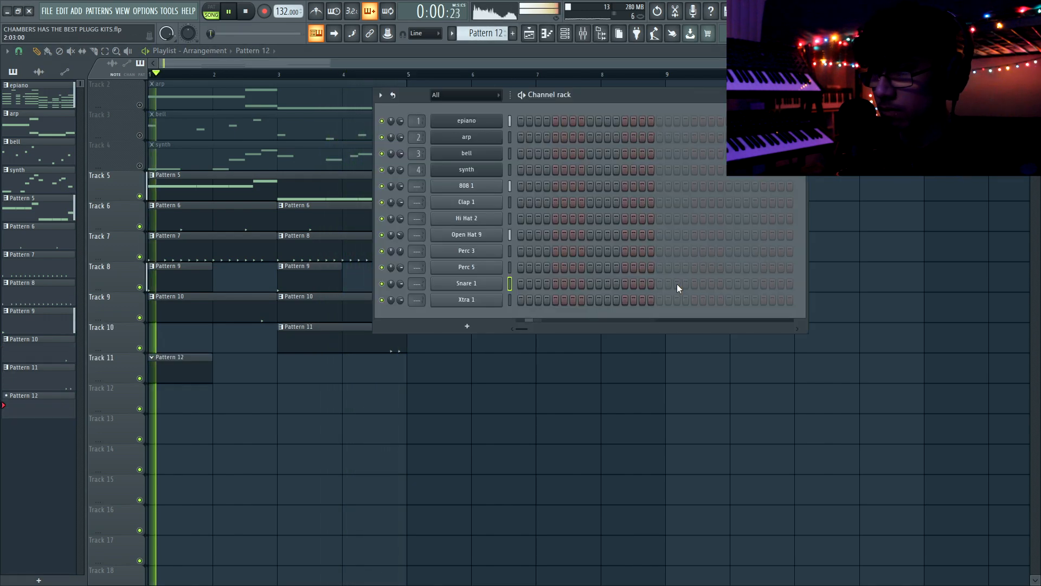
- Repeat the snare pattern at bar 3 on track 11 as a unique copy and adjust the Snare 1 channel volume
left_click(306, 370)
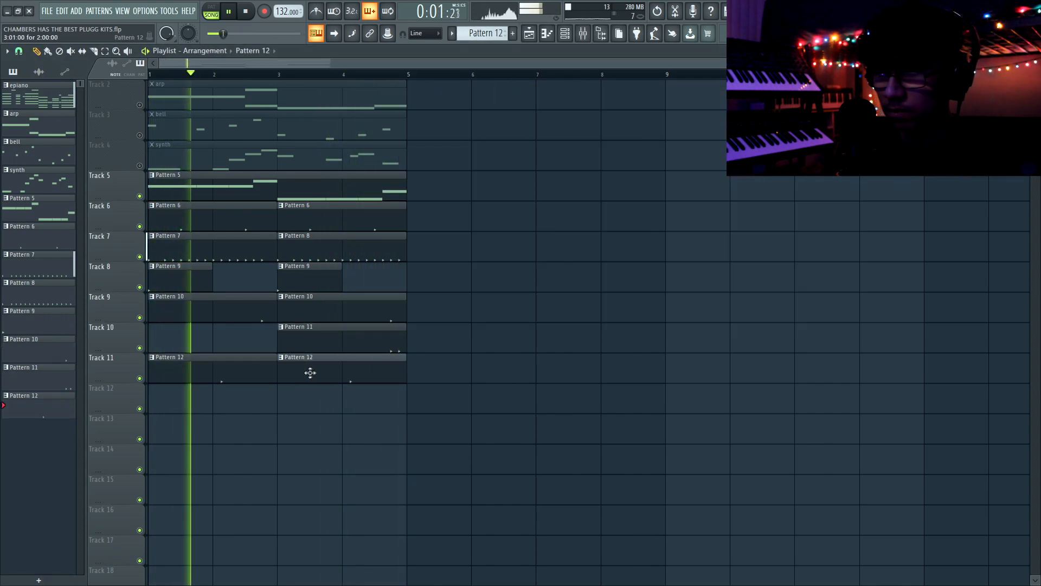
right_click(283, 360)
left_click(305, 428)
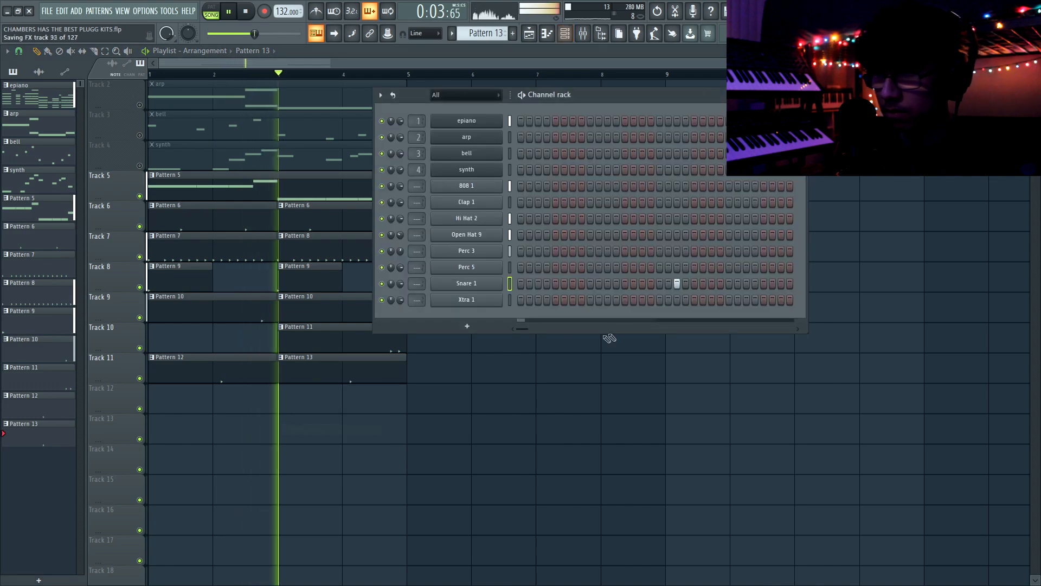
left_click_drag(400, 284, 400, 277)
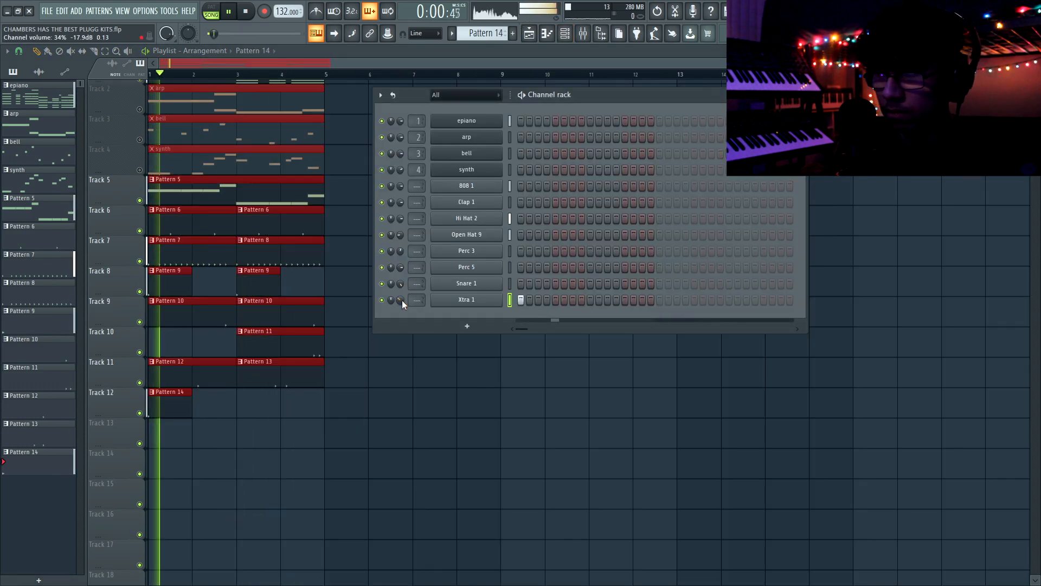
- Open the Xtra 1 channel settings
left_click(449, 302)
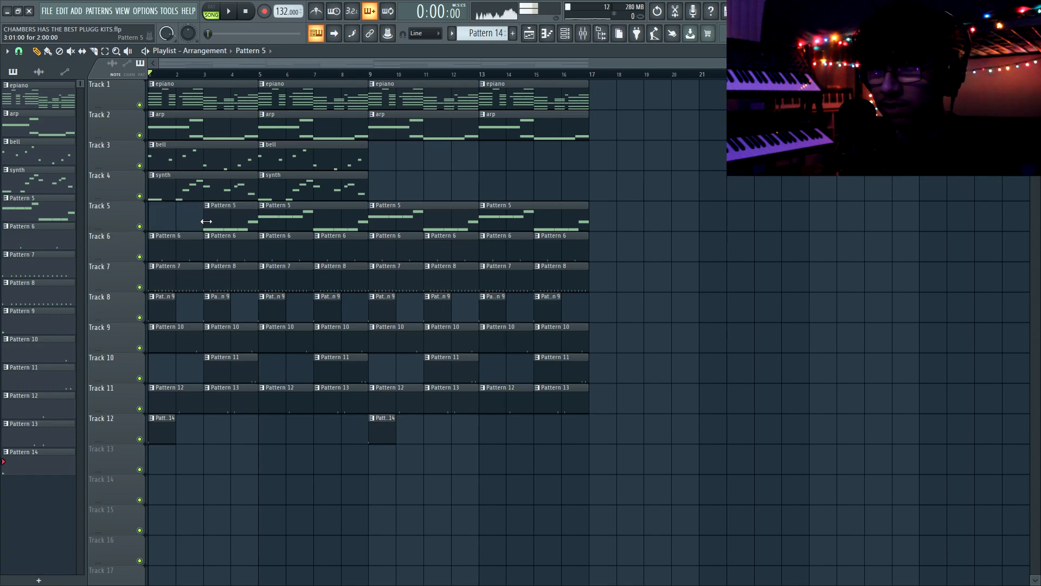
- Play the full arrangement from bar 1 to review how the melody, 808 and drum layers fit together
key("space")
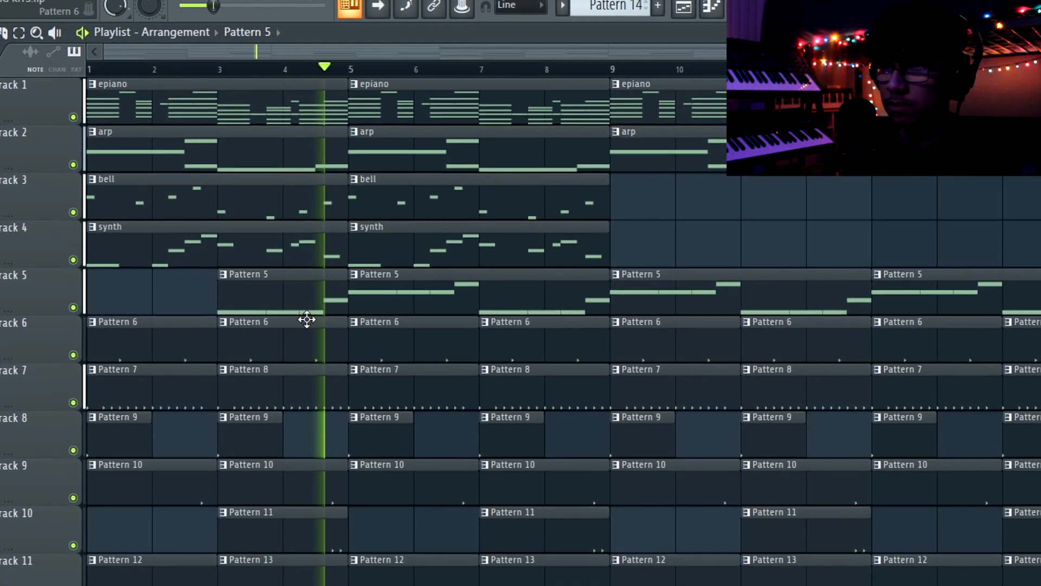
scroll(319, 332, "down", 2)
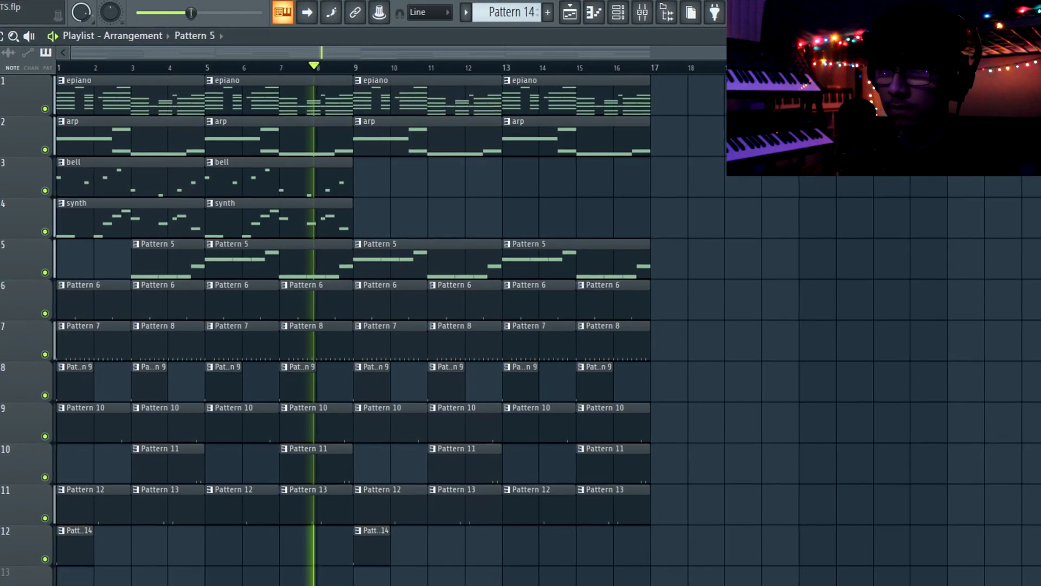
scroll(181, 281, "up", 3)
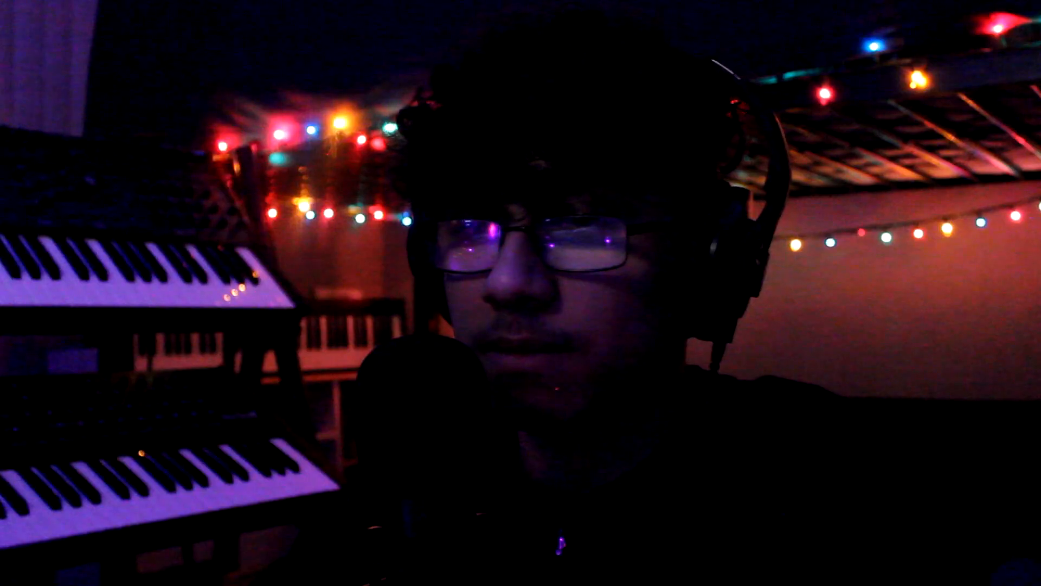